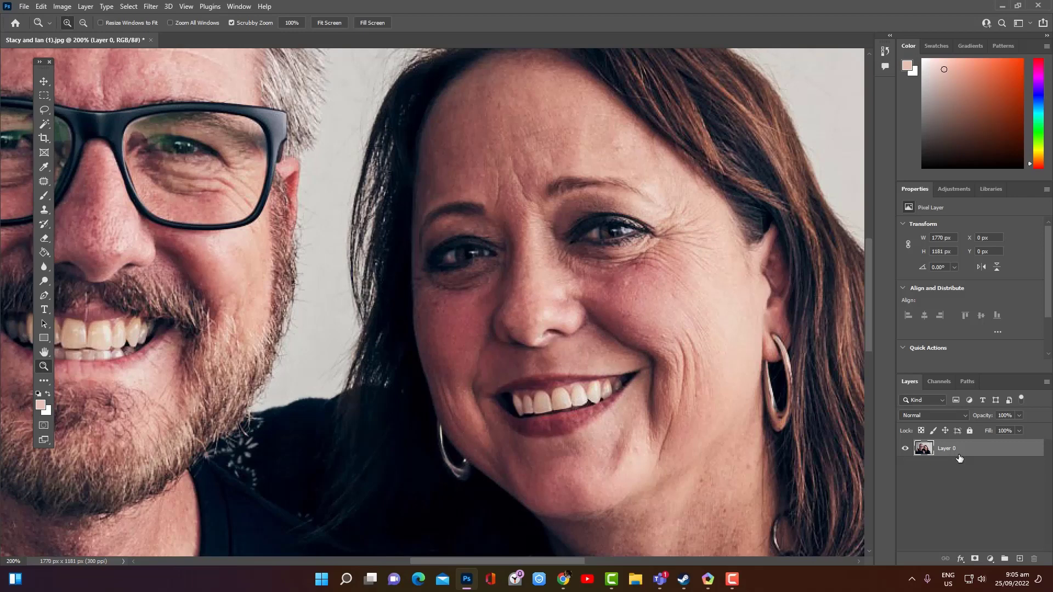
Duplicate Layer 0 with Ctrl+J to make a working Layer 0 copy.
{"action": "key", "text": "ctrl+j"}
Rename the original Layer 0 to 'backup' and select Layer 0 copy as the working layer.
{"action": "right_click", "coordinate": [952, 466]}
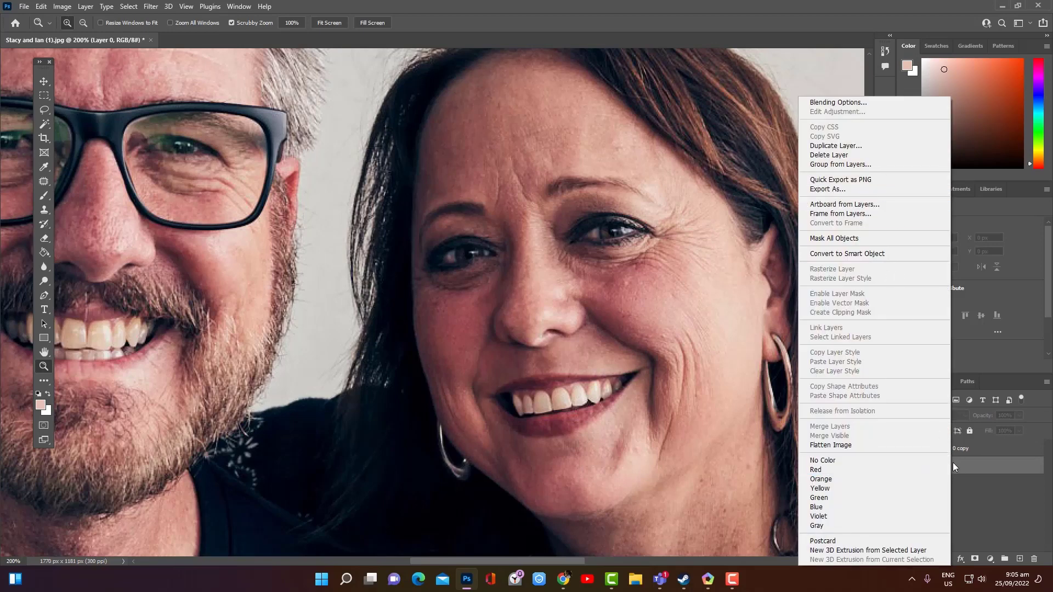
{"action": "left_click", "coordinate": [956, 463]}
{"action": "double_click", "coordinate": [953, 466]}
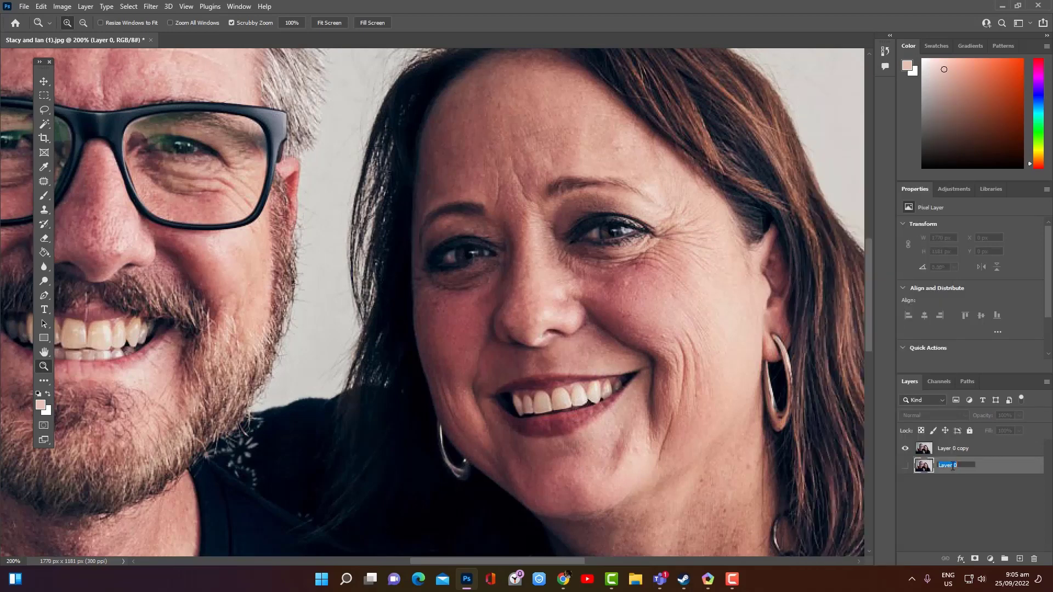
{"action": "type", "text": "backup"}
{"action": "key", "text": "Return"}
{"action": "left_click", "coordinate": [938, 449]}
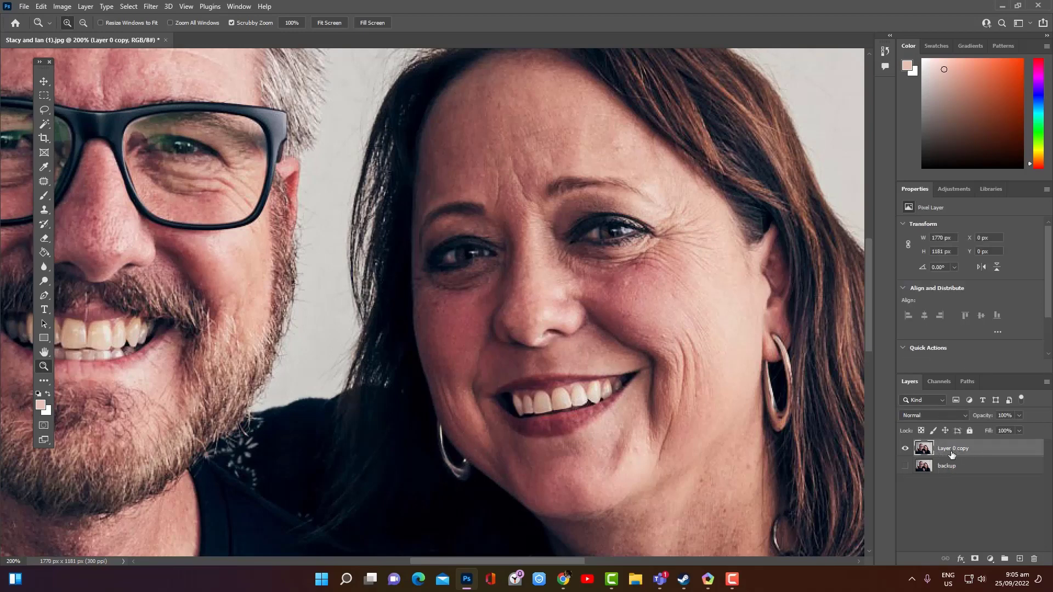
Use the Patch tool to patch the smile-line wrinkles on the woman's cheek, redoing one patch.
{"action": "left_click", "coordinate": [42, 185]}
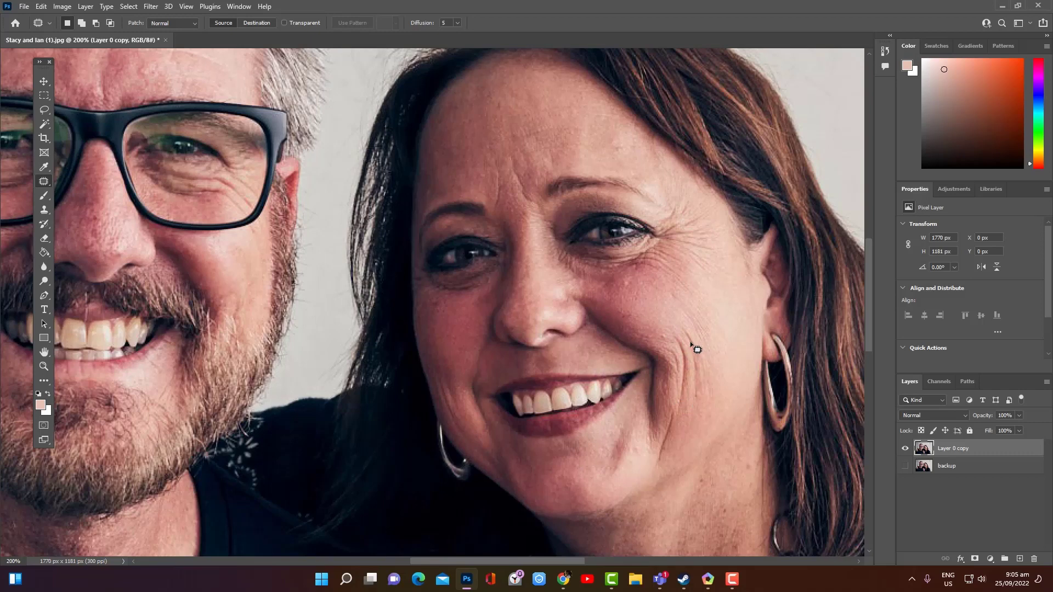
{"action": "mouse_move", "coordinate": [690, 345]}
{"action": "left_mouse_down"}
{"action": "mouse_move", "coordinate": [665, 378]}
{"action": "mouse_move", "coordinate": [676, 403]}
{"action": "mouse_move", "coordinate": [708, 389]}
{"action": "mouse_move", "coordinate": [711, 358]}
{"action": "mouse_move", "coordinate": [690, 331]}
{"action": "mouse_move", "coordinate": [737, 319]}
{"action": "left_mouse_up"}
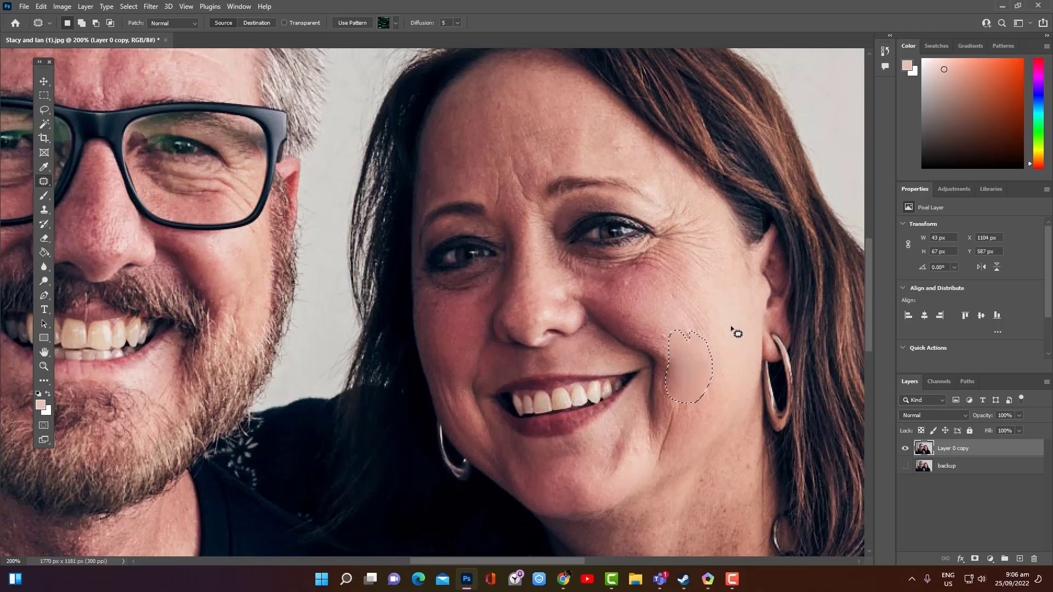
{"action": "key", "text": "ctrl+d"}
{"action": "key", "text": "ctrl+z"}
{"action": "key", "text": "ctrl+z"}
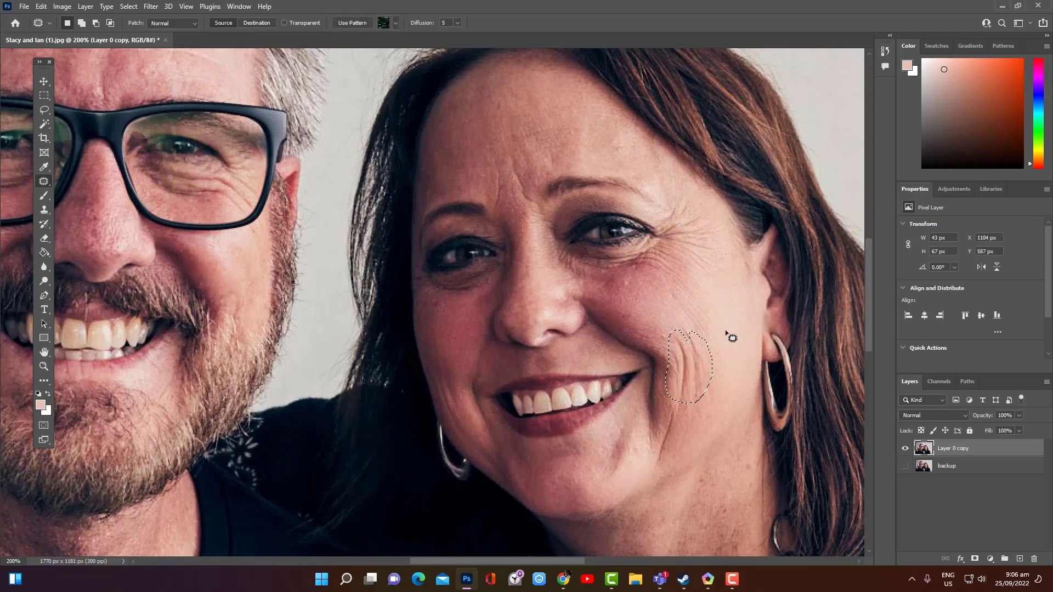
{"action": "mouse_move", "coordinate": [688, 329]}
{"action": "left_mouse_down"}
{"action": "mouse_move", "coordinate": [653, 462]}
{"action": "mouse_move", "coordinate": [662, 465]}
{"action": "mouse_move", "coordinate": [684, 398]}
{"action": "mouse_move", "coordinate": [706, 378]}
{"action": "mouse_move", "coordinate": [707, 356]}
{"action": "mouse_move", "coordinate": [683, 326]}
{"action": "mouse_move", "coordinate": [734, 303]}
{"action": "left_mouse_up"}
{"action": "key", "text": "ctrl+d"}
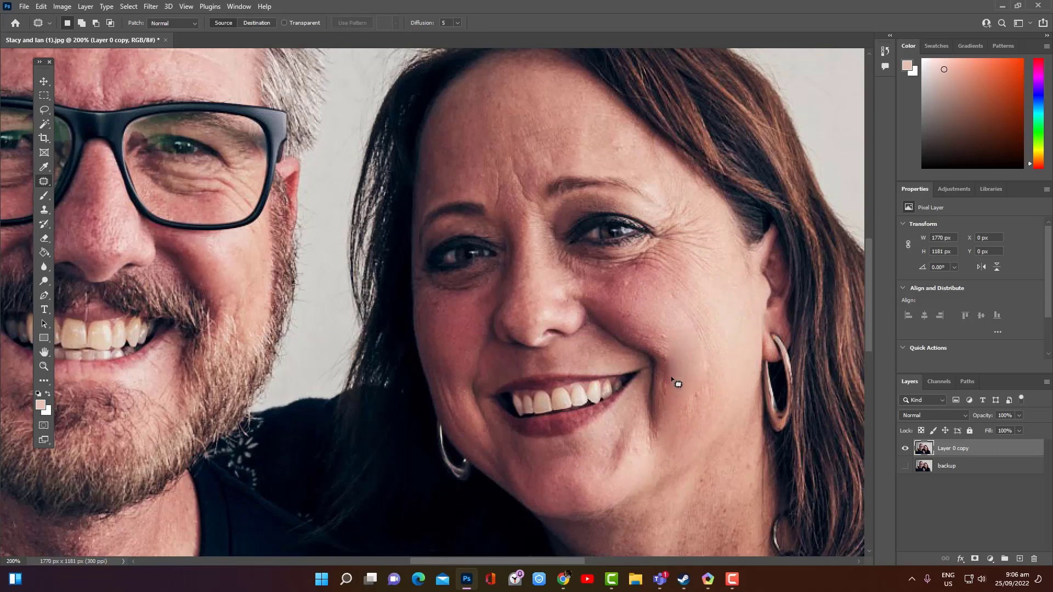
{"action": "mouse_move", "coordinate": [699, 390]}
{"action": "left_mouse_down"}
{"action": "mouse_move", "coordinate": [670, 439]}
{"action": "mouse_move", "coordinate": [705, 403]}
{"action": "mouse_move", "coordinate": [704, 377]}
{"action": "mouse_move", "coordinate": [700, 393]}
{"action": "mouse_move", "coordinate": [734, 339]}
{"action": "mouse_move", "coordinate": [729, 318]}
{"action": "left_mouse_up"}
{"action": "key", "text": "ctrl+d"}
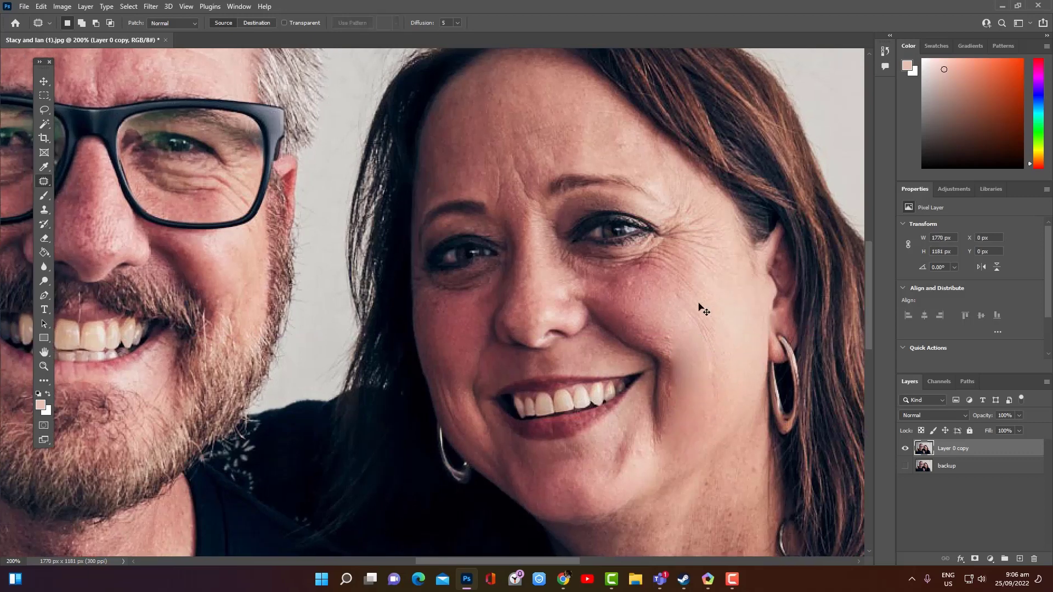
Zoom to 300% and patch the first crease on the woman's cheek onto clear skin.
{"action": "key", "text": "ctrl+plus"}
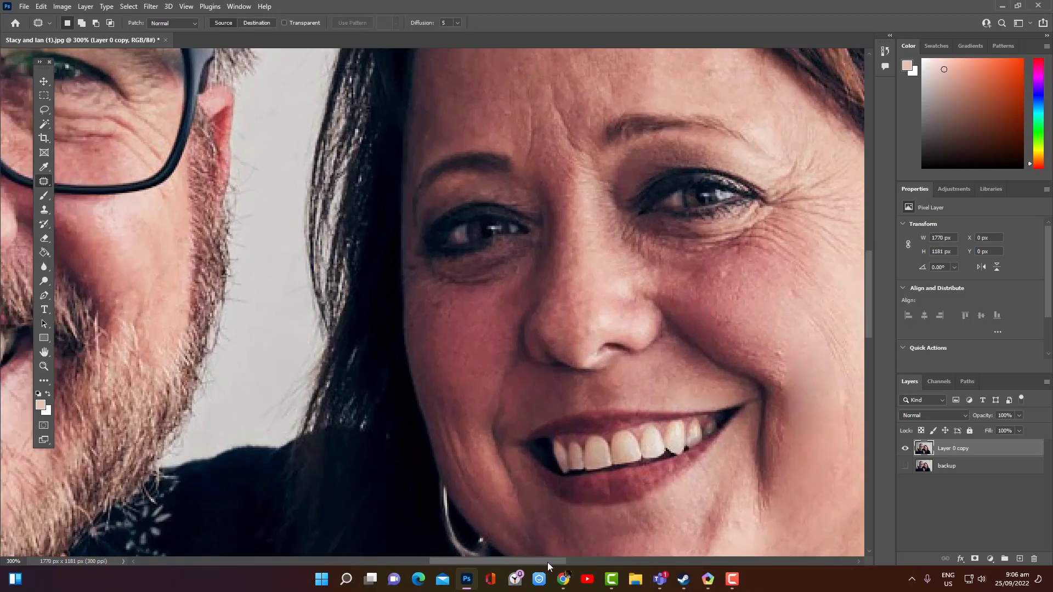
{"action": "left_click_drag", "start_coordinate": [547, 562], "coordinate": [597, 557]}
{"action": "mouse_move", "coordinate": [479, 356]}
{"action": "left_mouse_down"}
{"action": "mouse_move", "coordinate": [456, 349]}
{"action": "mouse_move", "coordinate": [457, 400]}
{"action": "left_mouse_up"}
{"action": "left_click_drag", "start_coordinate": [490, 452], "coordinate": [576, 323]}
{"action": "key", "text": "ctrl+d"}
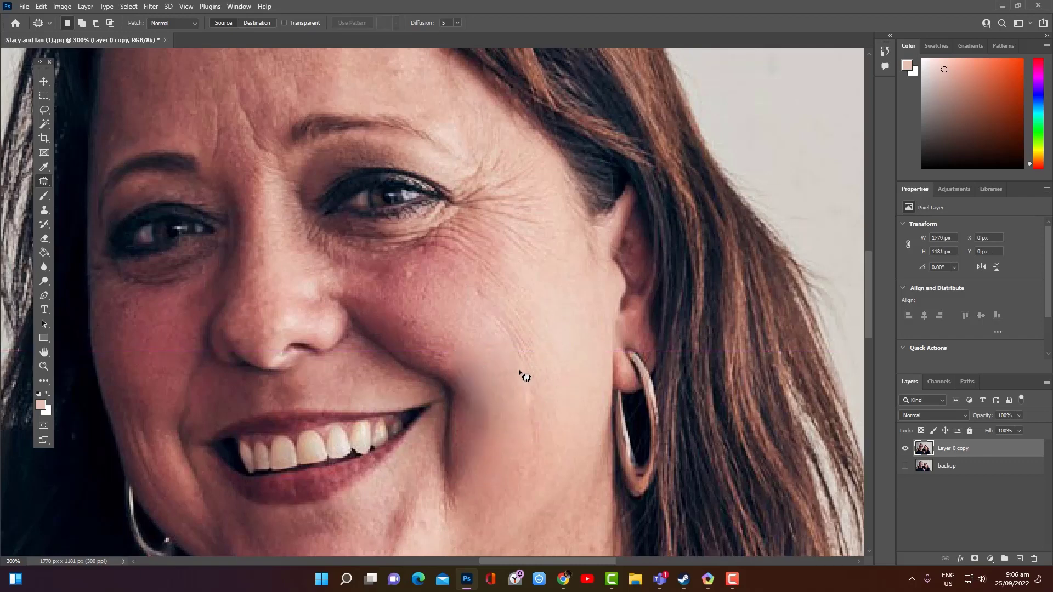
{"action": "key", "text": "ctrl+shift+d"}
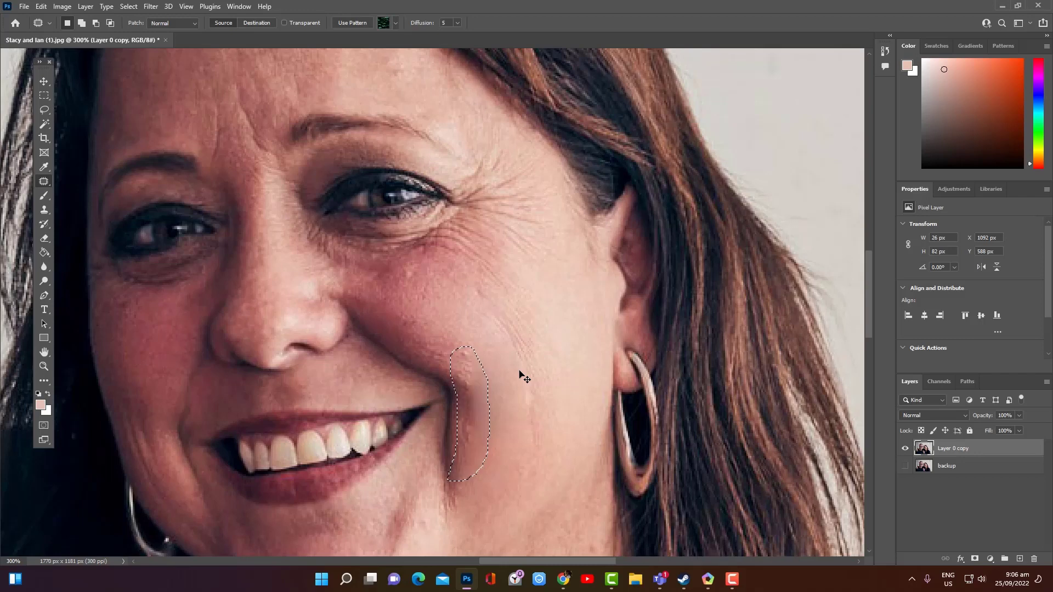
{"action": "key", "text": "ctrl+d"}
Patch a second crease area on her cheek near the earring onto clear skin.
{"action": "mouse_move", "coordinate": [478, 363]}
{"action": "left_mouse_down"}
{"action": "mouse_move", "coordinate": [444, 370]}
{"action": "mouse_move", "coordinate": [461, 441]}
{"action": "mouse_move", "coordinate": [503, 419]}
{"action": "mouse_move", "coordinate": [501, 363]}
{"action": "mouse_move", "coordinate": [479, 363]}
{"action": "left_mouse_up"}
{"action": "mouse_move", "coordinate": [486, 381]}
{"action": "left_mouse_down"}
{"action": "mouse_move", "coordinate": [571, 346]}
{"action": "mouse_move", "coordinate": [562, 303]}
{"action": "left_mouse_up"}
{"action": "key", "text": "ctrl+d"}
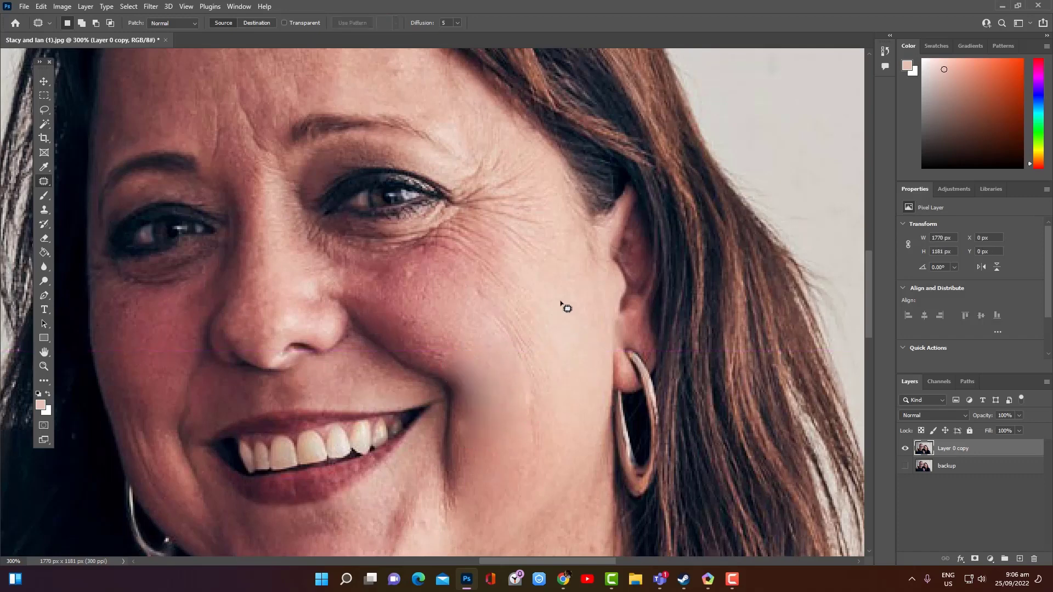
{"action": "scroll", "coordinate": [565, 306], "scroll_direction": "down", "scroll_amount": 3}
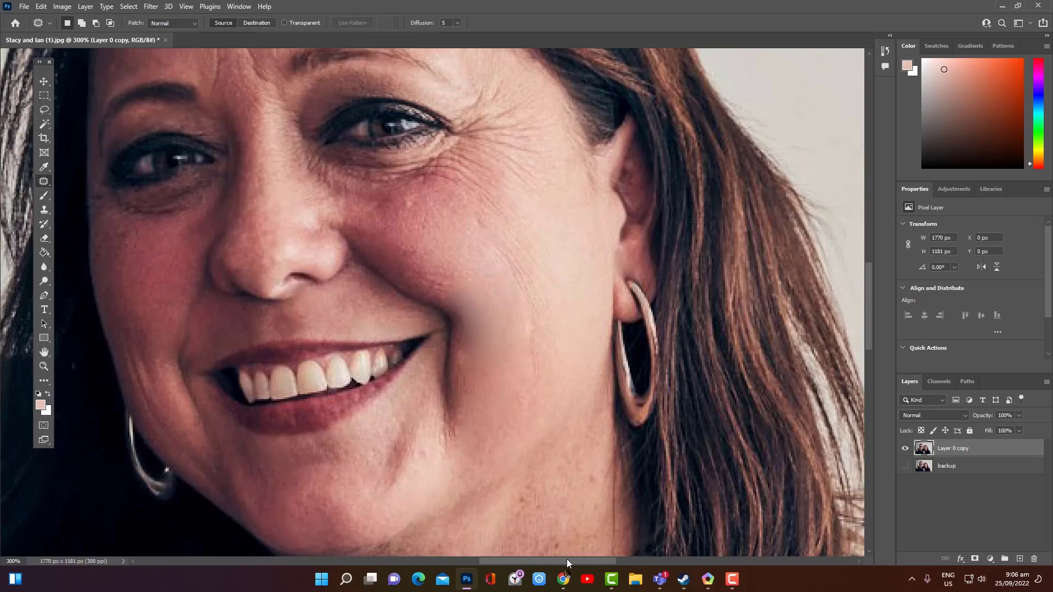
{"action": "mouse_move", "coordinate": [568, 558]}
{"action": "left_mouse_down"}
{"action": "mouse_move", "coordinate": [583, 559]}
{"action": "mouse_move", "coordinate": [571, 559]}
{"action": "left_mouse_up"}
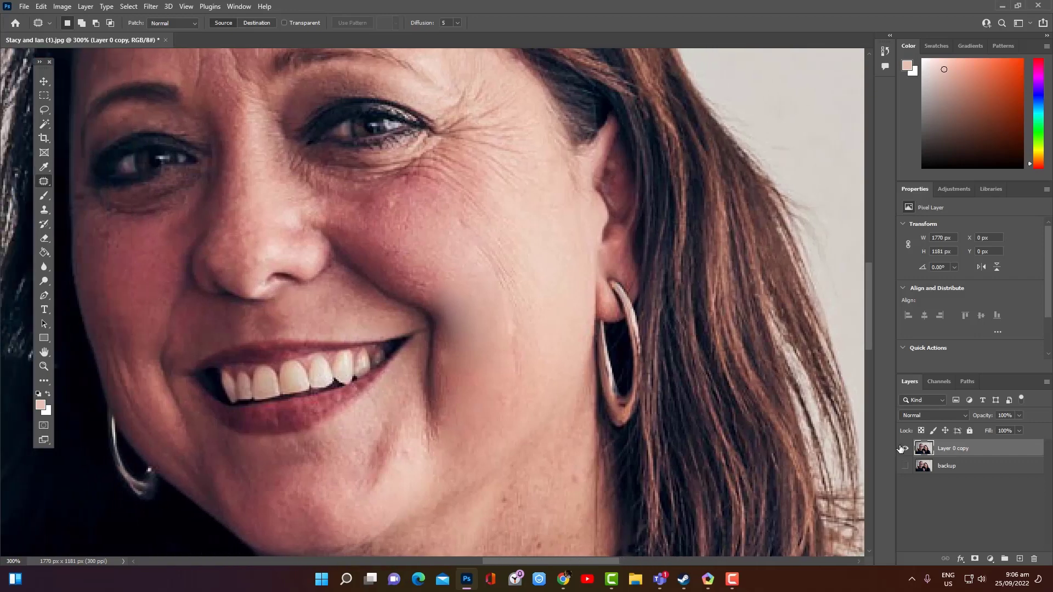
Show the backup layer and toggle Layer 0 copy on and off to compare the cheek.
{"action": "left_click", "coordinate": [905, 465]}
{"action": "left_click", "coordinate": [905, 449]}
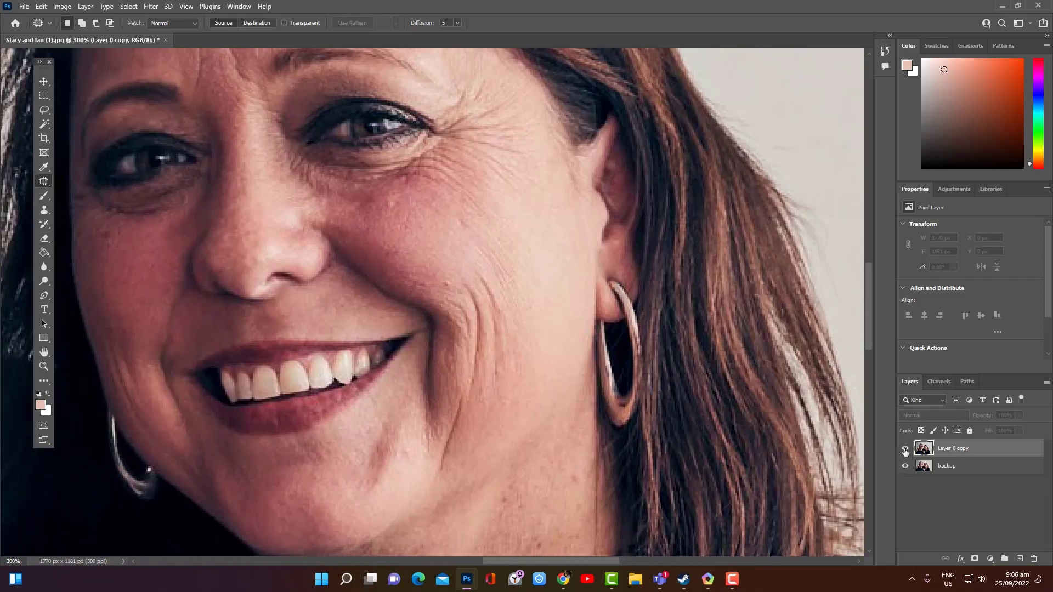
{"action": "left_click", "coordinate": [905, 450]}
{"action": "left_click", "coordinate": [905, 450]}
{"action": "left_click", "coordinate": [905, 450]}
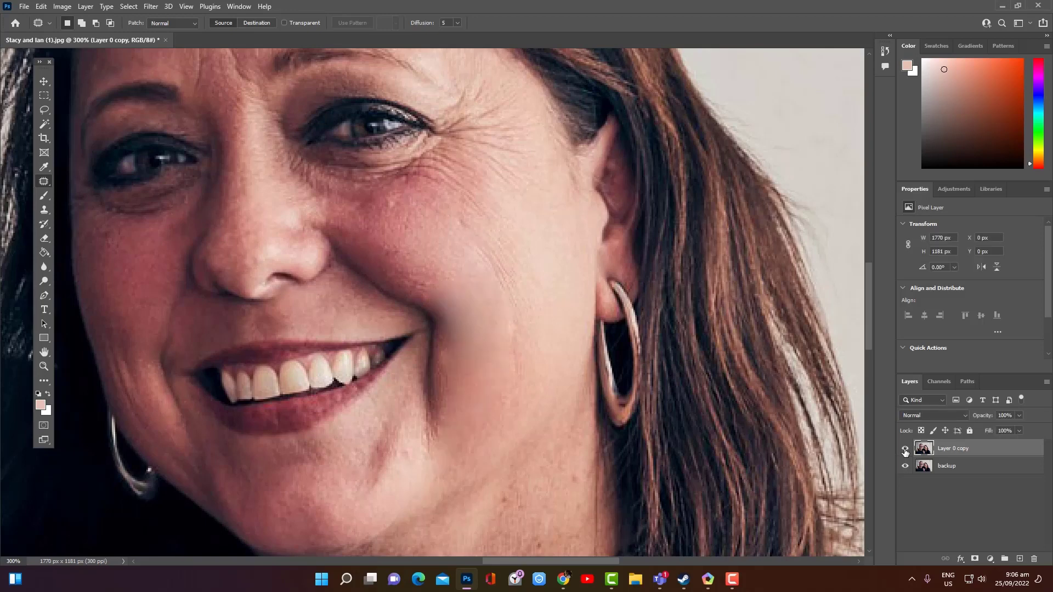
{"action": "left_click", "coordinate": [905, 450]}
{"action": "left_click", "coordinate": [905, 450]}
Patch the wrinkles under the man's eye in the left lens with smoother cheek skin below.
{"action": "left_click", "coordinate": [906, 451]}
{"action": "left_click", "coordinate": [905, 451]}
{"action": "left_click_drag", "start_coordinate": [558, 560], "coordinate": [415, 562]}
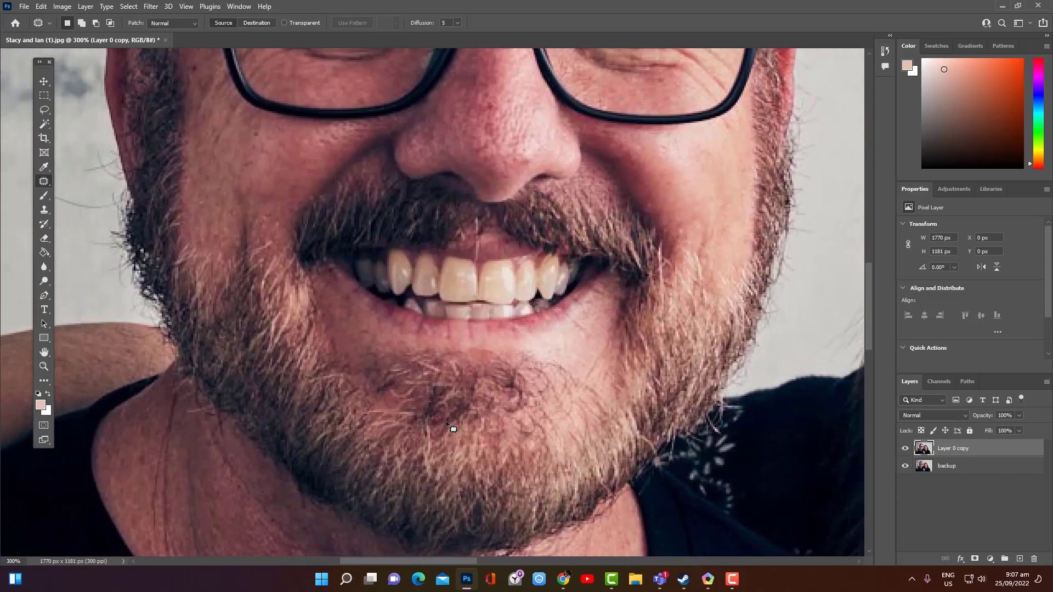
{"action": "scroll", "coordinate": [453, 429], "scroll_direction": "up", "scroll_amount": 5}
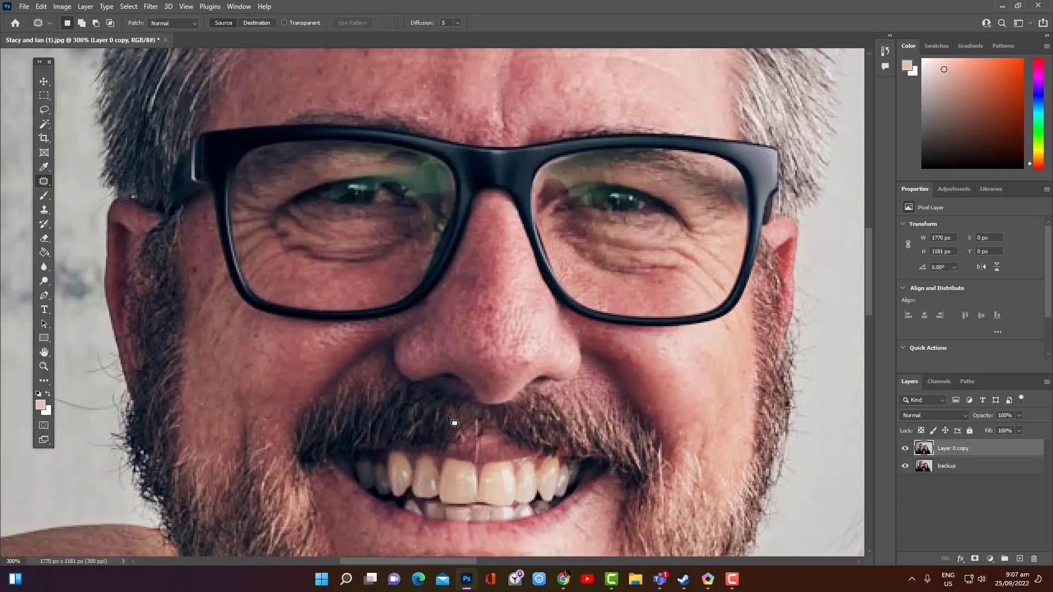
{"action": "scroll", "coordinate": [453, 423], "scroll_direction": "up", "scroll_amount": 2}
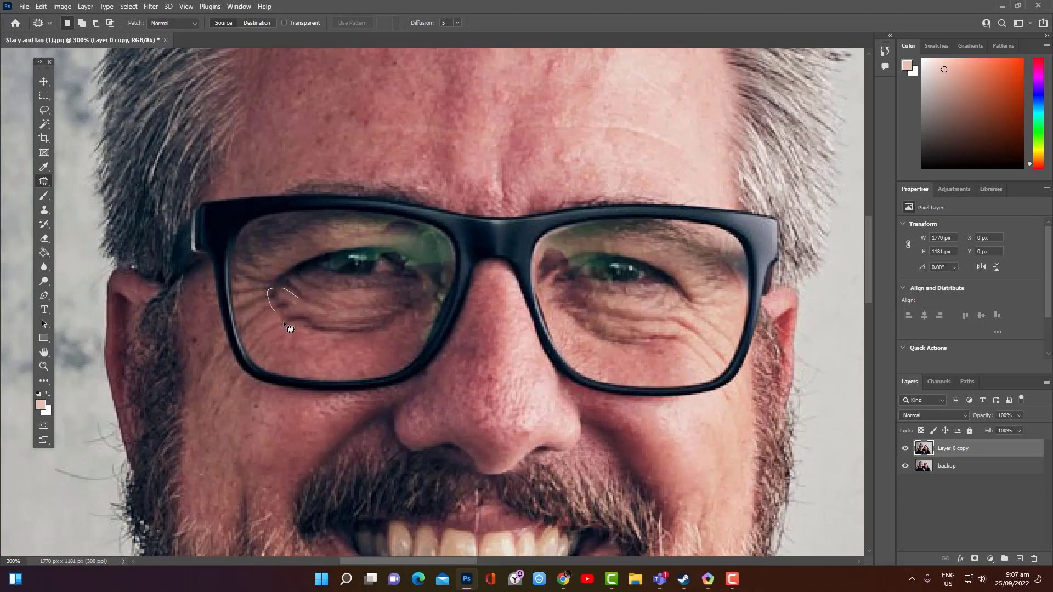
{"action": "mouse_move", "coordinate": [411, 312]}
{"action": "left_mouse_down"}
{"action": "mouse_move", "coordinate": [297, 297]}
{"action": "mouse_move", "coordinate": [307, 367]}
{"action": "mouse_move", "coordinate": [244, 421]}
{"action": "left_mouse_up"}
{"action": "left_click_drag", "start_coordinate": [312, 317], "coordinate": [310, 362]}
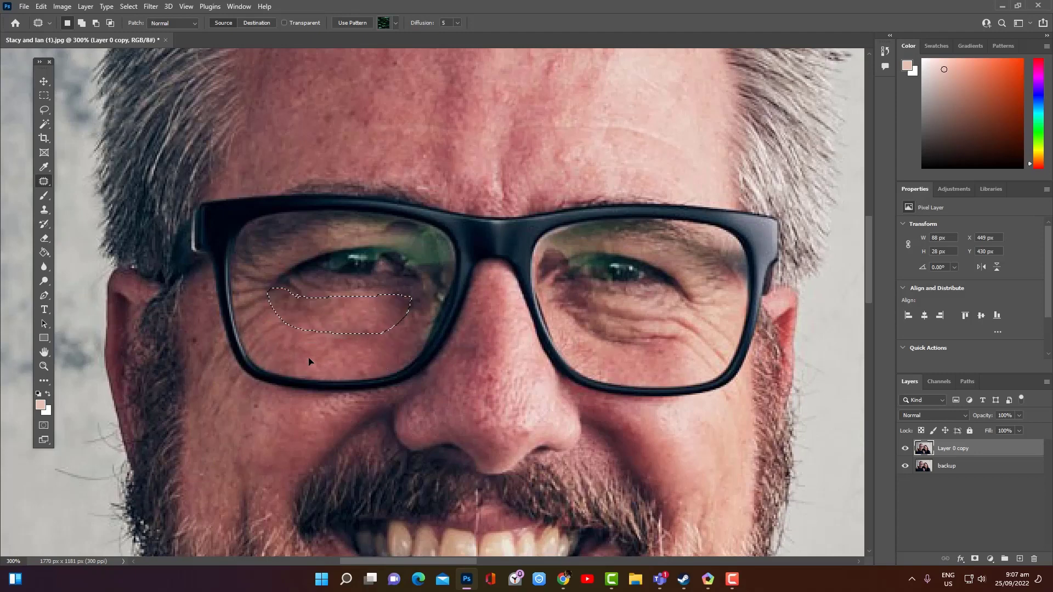
{"action": "key", "text": "ctrl+d"}
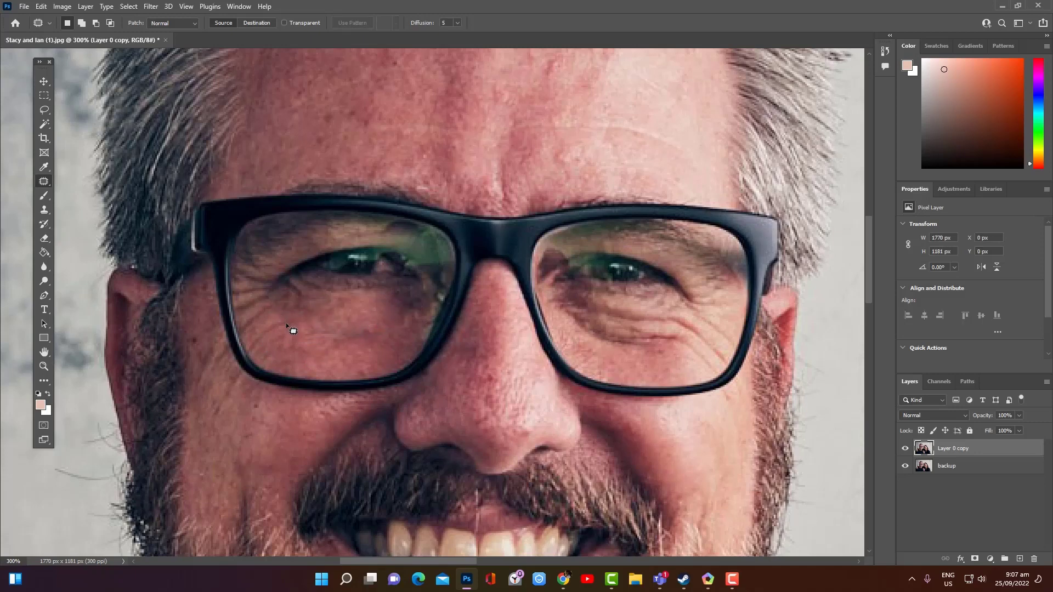
Patch the remaining under-eye wrinkles behind both of the man's lenses, then zoom out.
{"action": "mouse_move", "coordinate": [269, 318]}
{"action": "left_mouse_down"}
{"action": "mouse_move", "coordinate": [264, 300]}
{"action": "mouse_move", "coordinate": [283, 323]}
{"action": "mouse_move", "coordinate": [269, 295]}
{"action": "mouse_move", "coordinate": [282, 324]}
{"action": "left_mouse_up"}
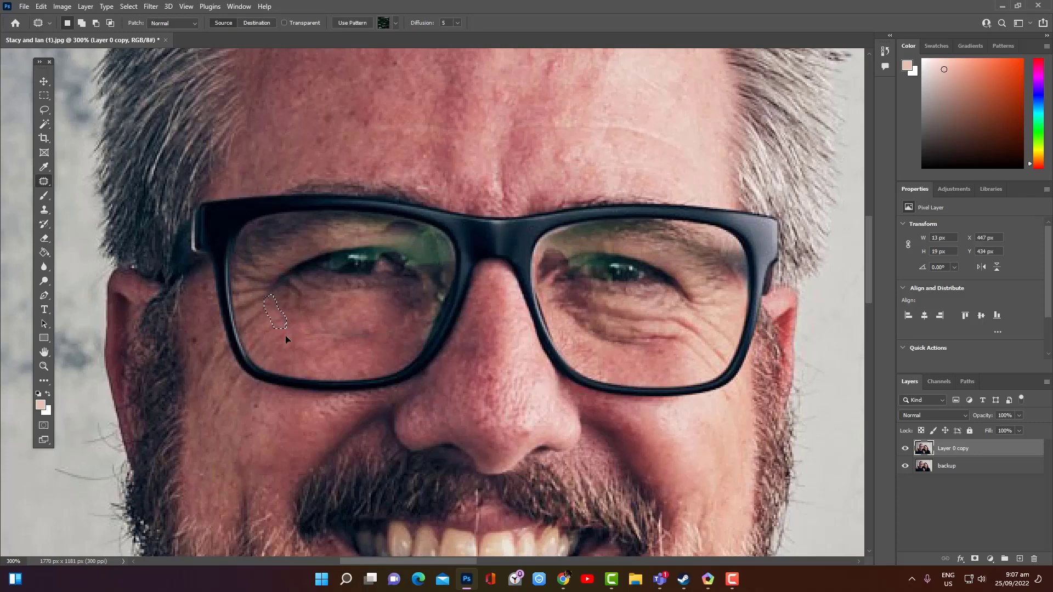
{"action": "left_click", "coordinate": [326, 349]}
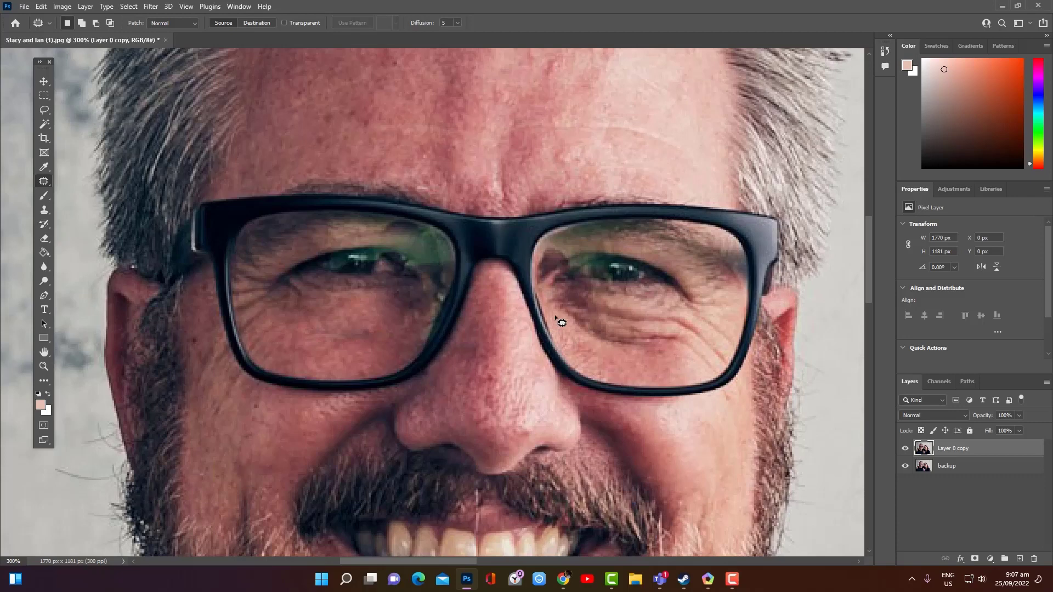
{"action": "mouse_move", "coordinate": [560, 309]}
{"action": "left_mouse_down"}
{"action": "mouse_move", "coordinate": [617, 327]}
{"action": "mouse_move", "coordinate": [673, 318]}
{"action": "mouse_move", "coordinate": [660, 299]}
{"action": "mouse_move", "coordinate": [569, 295]}
{"action": "left_mouse_up"}
{"action": "mouse_move", "coordinate": [570, 298]}
{"action": "left_mouse_down"}
{"action": "mouse_move", "coordinate": [601, 360]}
{"action": "mouse_move", "coordinate": [641, 352]}
{"action": "left_mouse_up"}
{"action": "key", "text": "ctrl+d"}
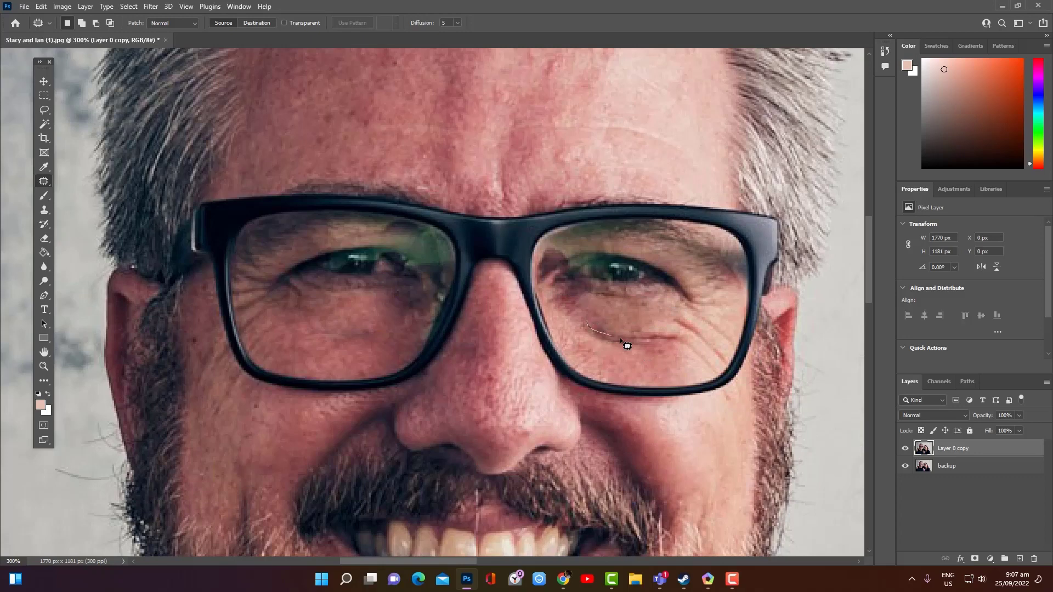
{"action": "mouse_move", "coordinate": [608, 314]}
{"action": "left_mouse_down"}
{"action": "mouse_move", "coordinate": [589, 333]}
{"action": "mouse_move", "coordinate": [662, 346]}
{"action": "mouse_move", "coordinate": [682, 344]}
{"action": "mouse_move", "coordinate": [686, 331]}
{"action": "mouse_move", "coordinate": [614, 315]}
{"action": "mouse_move", "coordinate": [639, 376]}
{"action": "left_mouse_up"}
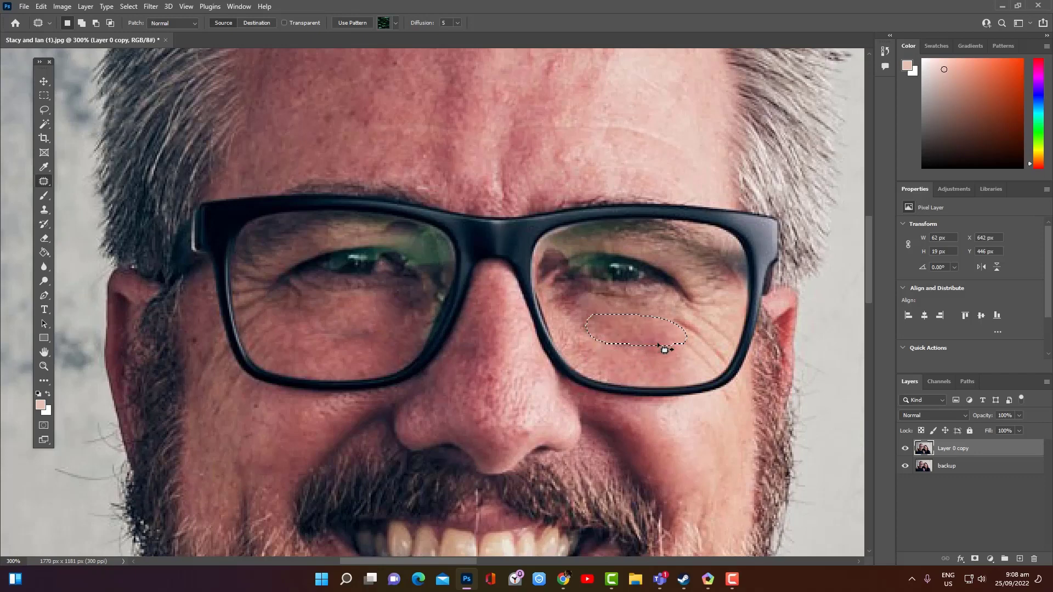
{"action": "key", "text": "ctrl+d"}
{"action": "mouse_move", "coordinate": [688, 324]}
{"action": "left_mouse_down"}
{"action": "mouse_move", "coordinate": [670, 312]}
{"action": "mouse_move", "coordinate": [706, 360]}
{"action": "mouse_move", "coordinate": [726, 353]}
{"action": "mouse_move", "coordinate": [699, 323]}
{"action": "mouse_move", "coordinate": [656, 369]}
{"action": "mouse_move", "coordinate": [623, 350]}
{"action": "mouse_move", "coordinate": [609, 364]}
{"action": "mouse_move", "coordinate": [646, 349]}
{"action": "left_mouse_up"}
{"action": "key", "text": "ctrl+d"}
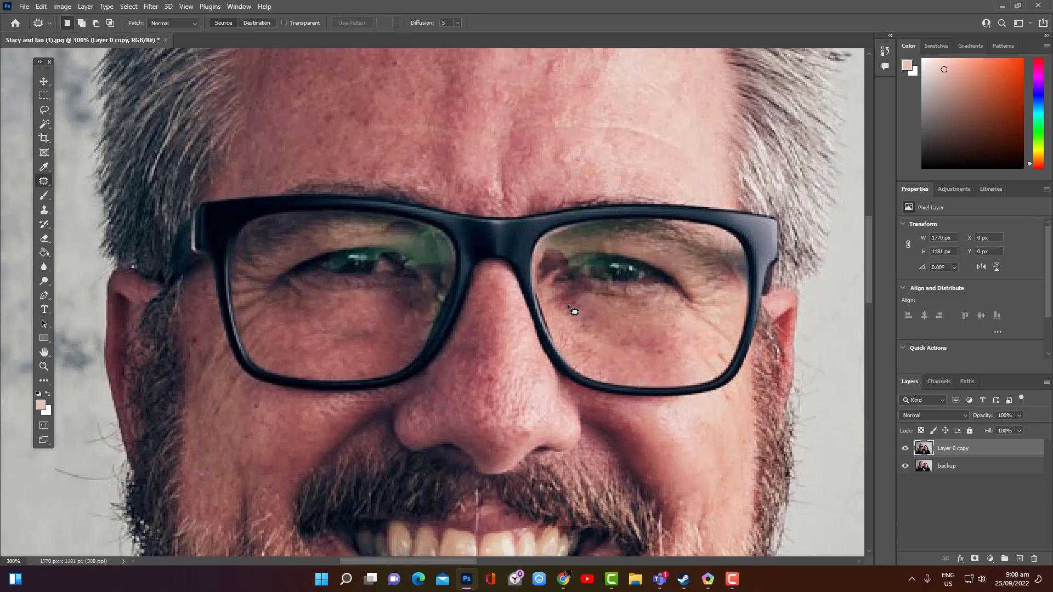
{"action": "key", "text": "ctrl+minus"}
{"action": "key", "text": "ctrl+minus"}
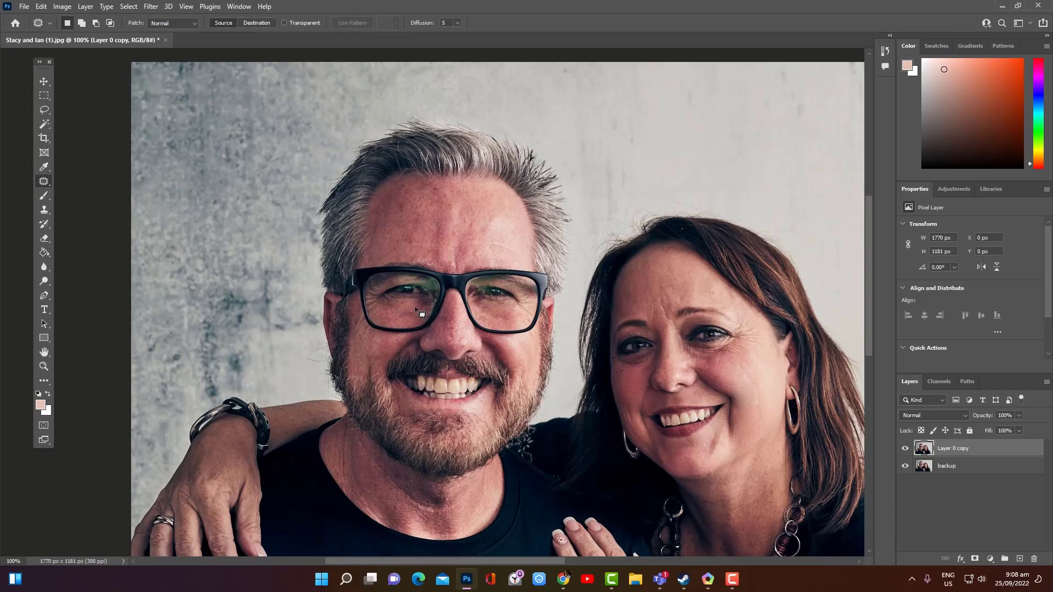
Toggle Layer 0 copy to compare the retouched eyes, then add an empty Layer 1 on top.
{"action": "left_click", "coordinate": [906, 449]}
{"action": "left_click", "coordinate": [905, 449]}
{"action": "left_click", "coordinate": [906, 449]}
{"action": "left_click", "coordinate": [905, 449]}
{"action": "left_click", "coordinate": [1018, 558]}
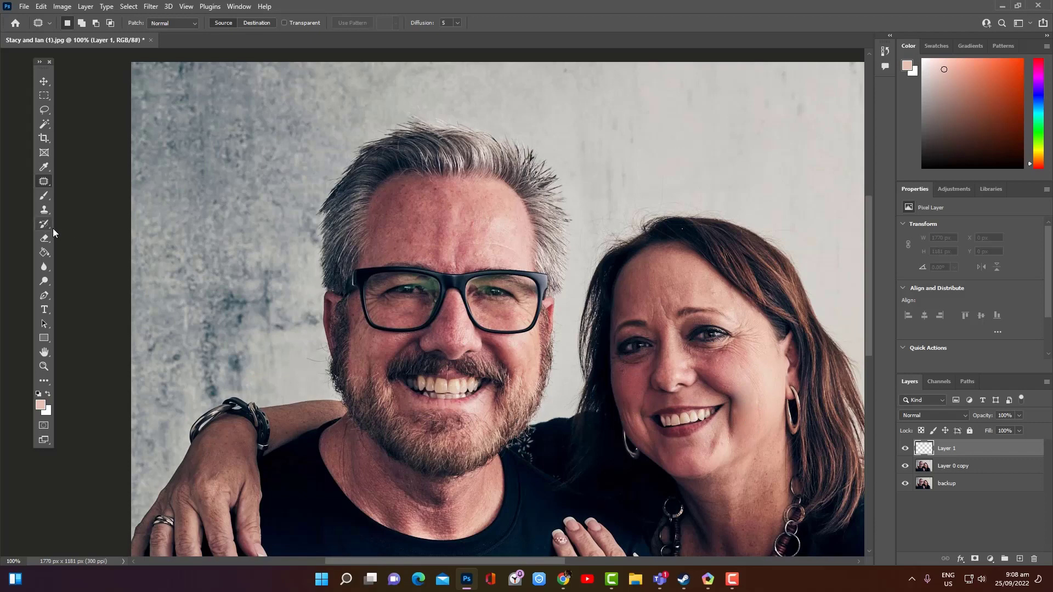
Pick a Soft Round brush and set the foreground to skin tone #8d524c sampled from the man's face.
{"action": "left_click", "coordinate": [45, 196]}
{"action": "left_click", "coordinate": [83, 24]}
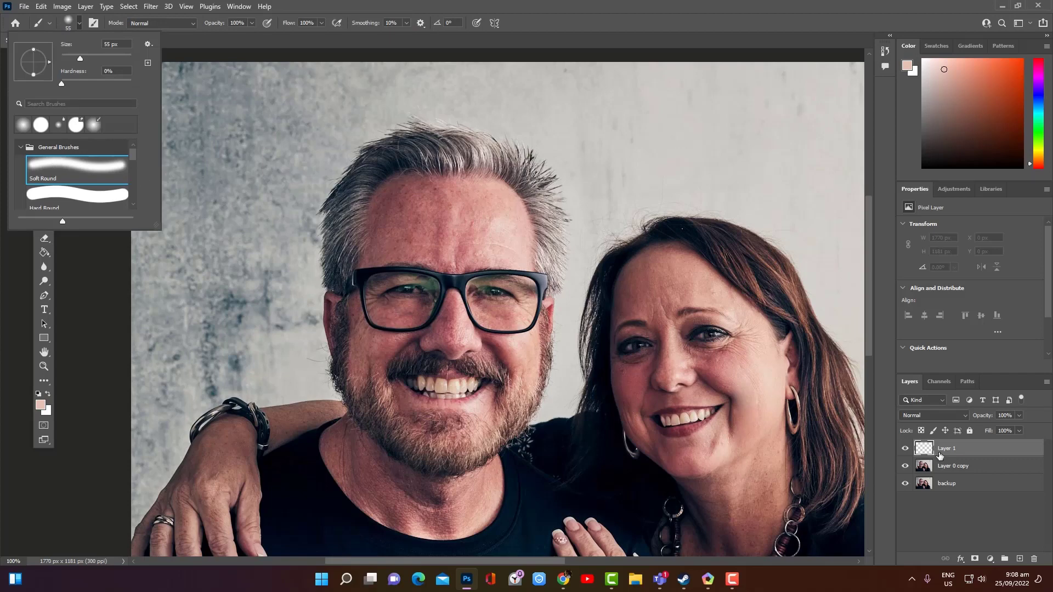
{"action": "left_click", "coordinate": [40, 406]}
{"action": "left_click", "coordinate": [440, 331]}
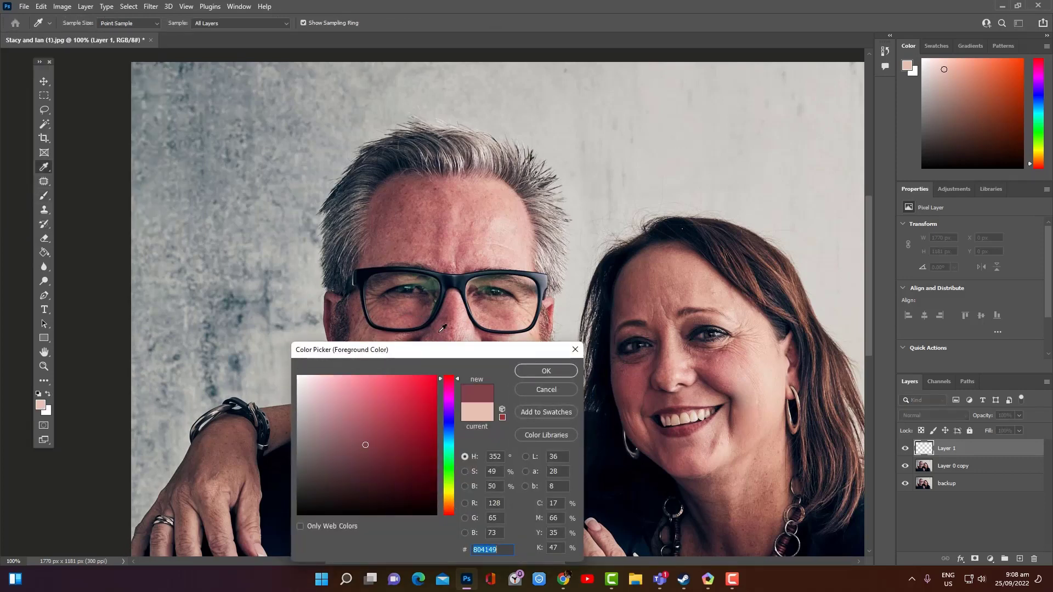
{"action": "left_click", "coordinate": [401, 322]}
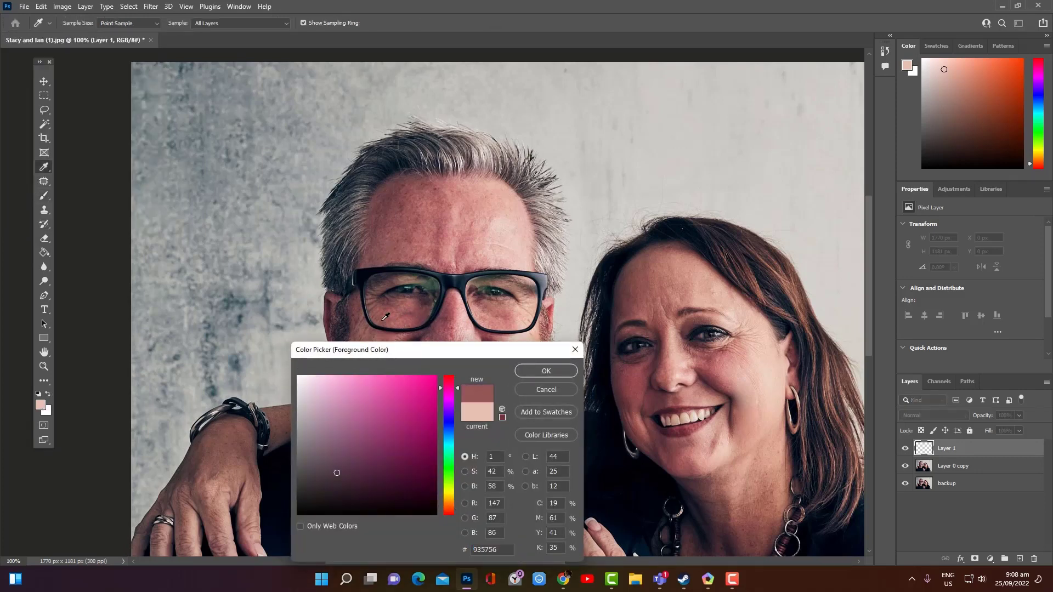
{"action": "left_click", "coordinate": [499, 321]}
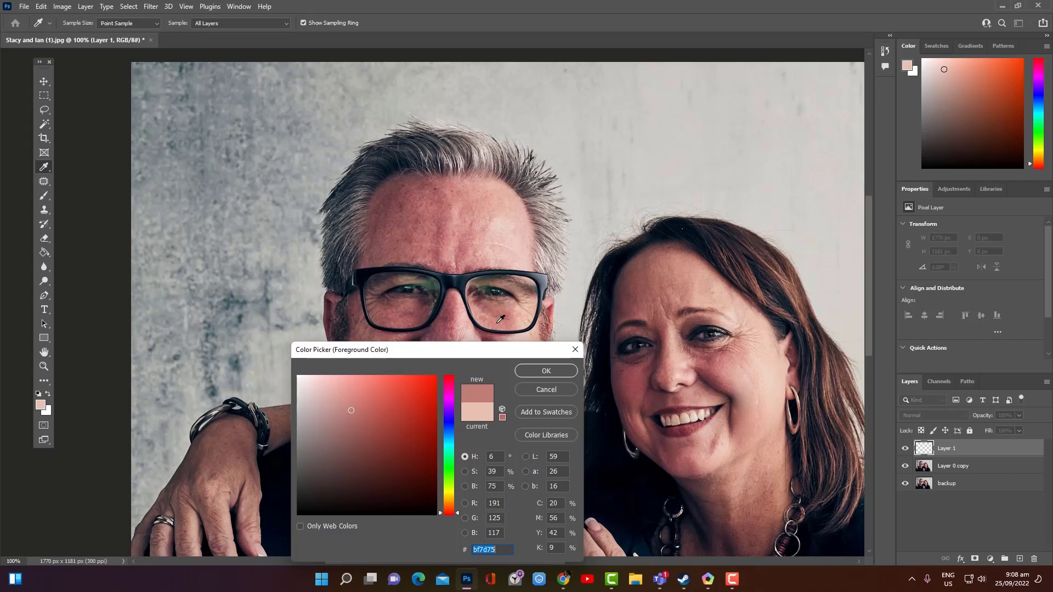
{"action": "left_click", "coordinate": [382, 308]}
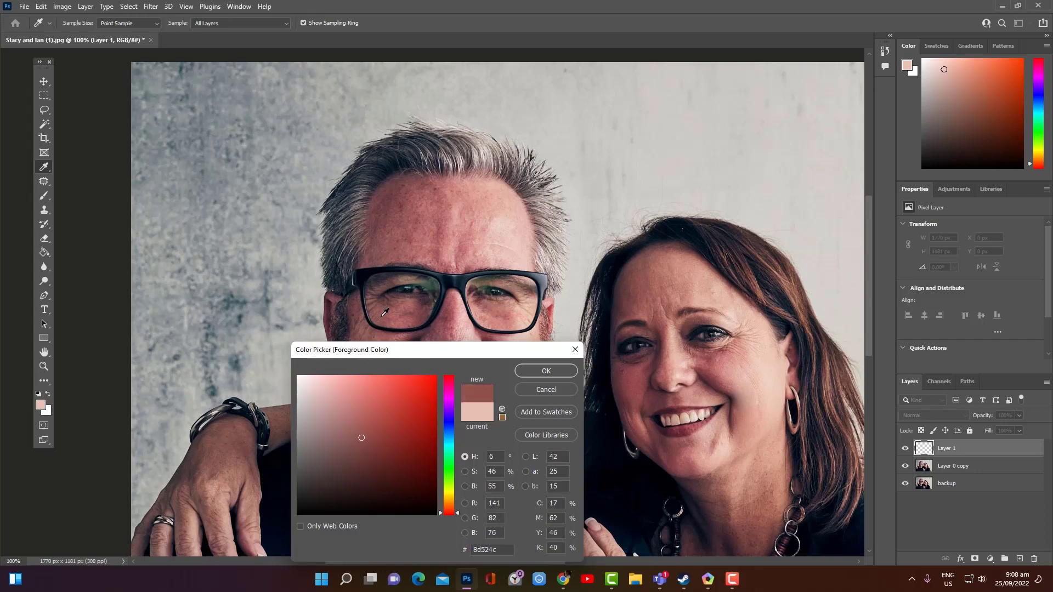
{"action": "left_click", "coordinate": [538, 371]}
Paint sampled skin tones under both of the man's eyes on Layer 1.
{"action": "key", "text": "b"}
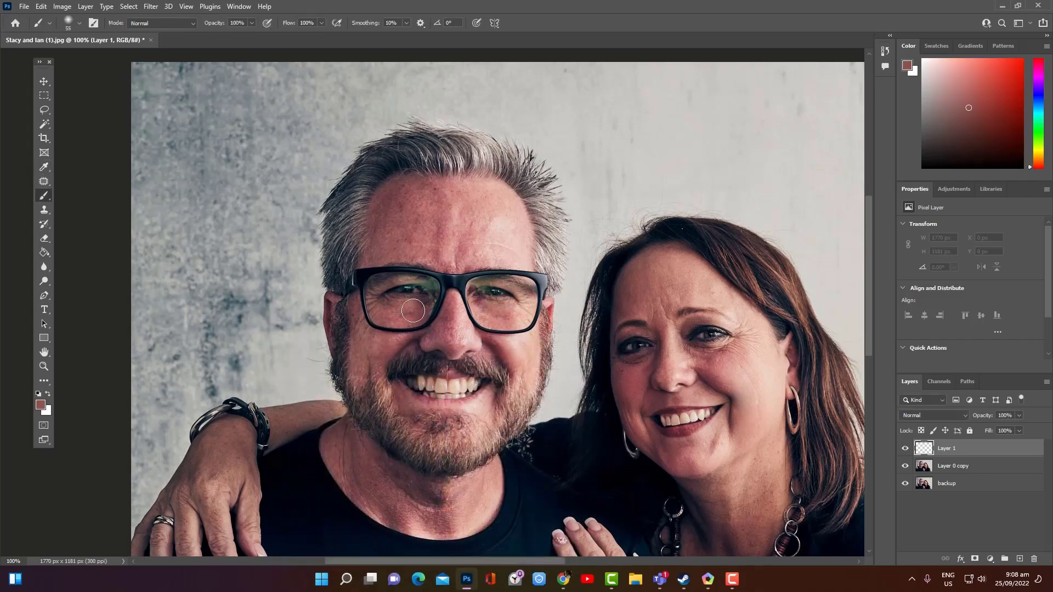
{"action": "mouse_move", "coordinate": [390, 311]}
{"action": "left_mouse_down"}
{"action": "mouse_move", "coordinate": [382, 305]}
{"action": "mouse_move", "coordinate": [421, 312]}
{"action": "left_mouse_up"}
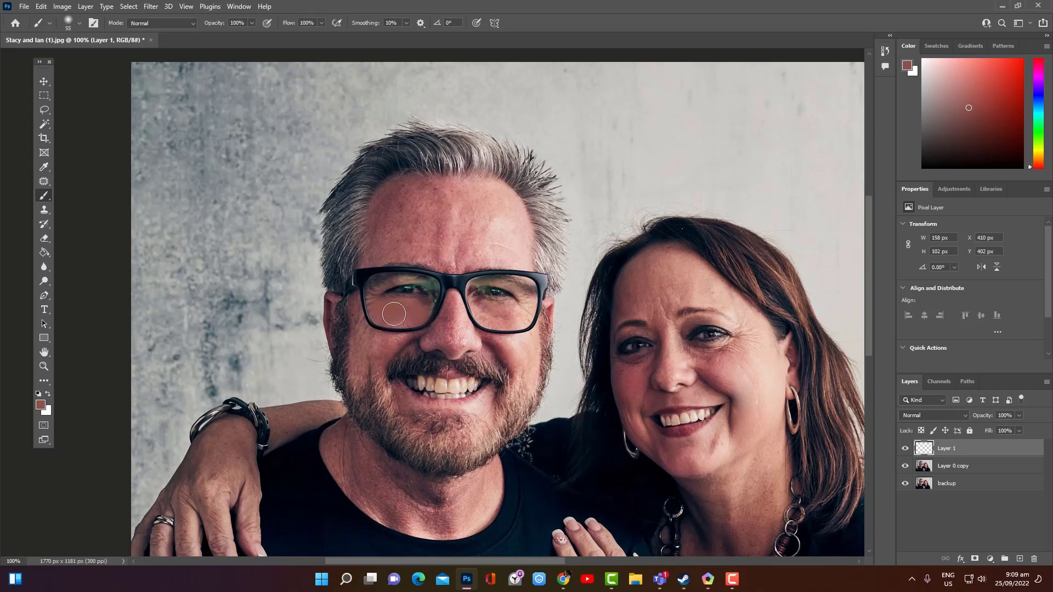
{"action": "left_click", "coordinate": [40, 405]}
{"action": "left_click", "coordinate": [487, 314]}
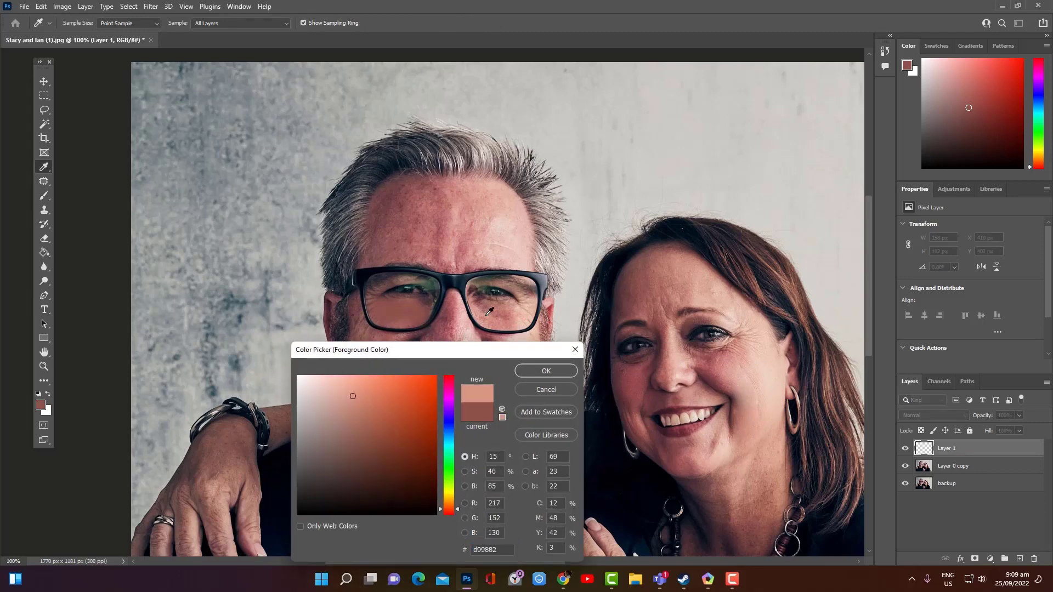
{"action": "left_click", "coordinate": [547, 371]}
{"action": "key", "text": "b"}
{"action": "mouse_move", "coordinate": [514, 312]}
{"action": "left_mouse_down"}
{"action": "mouse_move", "coordinate": [480, 306]}
{"action": "mouse_move", "coordinate": [502, 317]}
{"action": "left_mouse_up"}
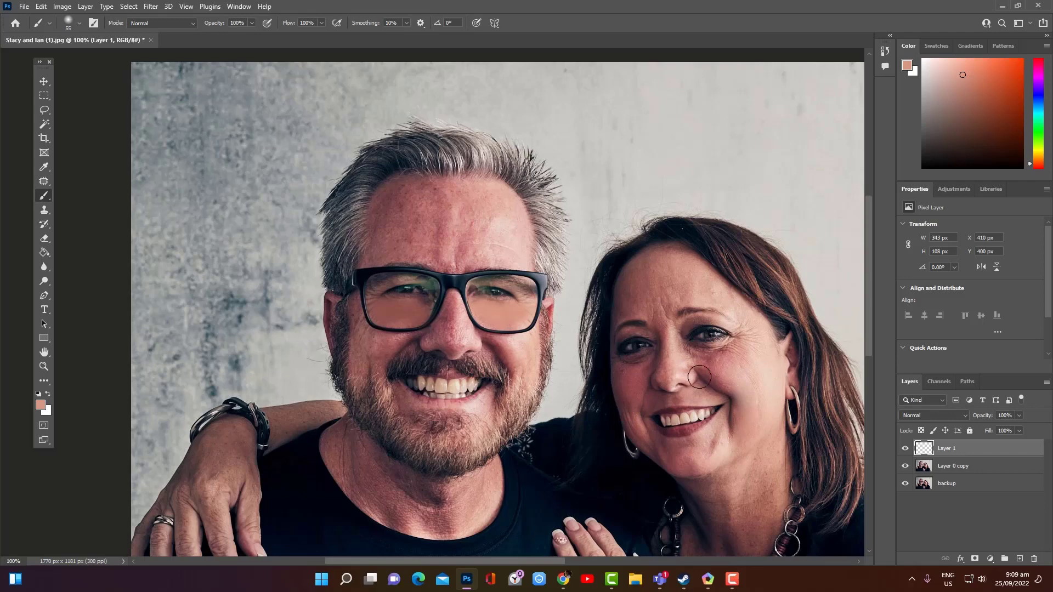
Sample the woman's skin tone and paint it down her cheek, then preview Layer 1 blend modes.
{"action": "left_click", "coordinate": [40, 405]}
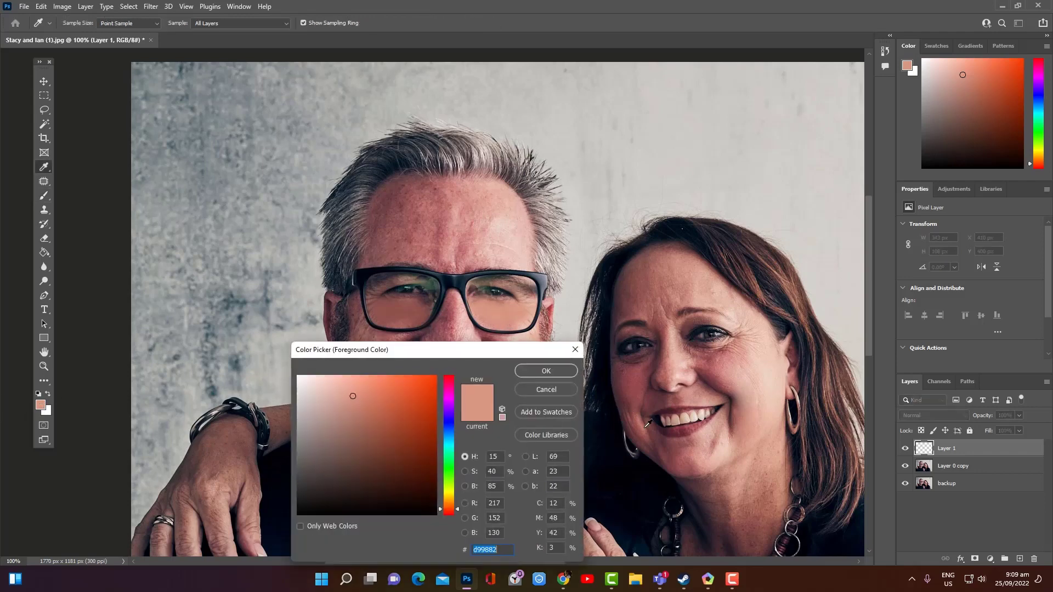
{"action": "left_click", "coordinate": [747, 397]}
{"action": "left_click", "coordinate": [545, 371]}
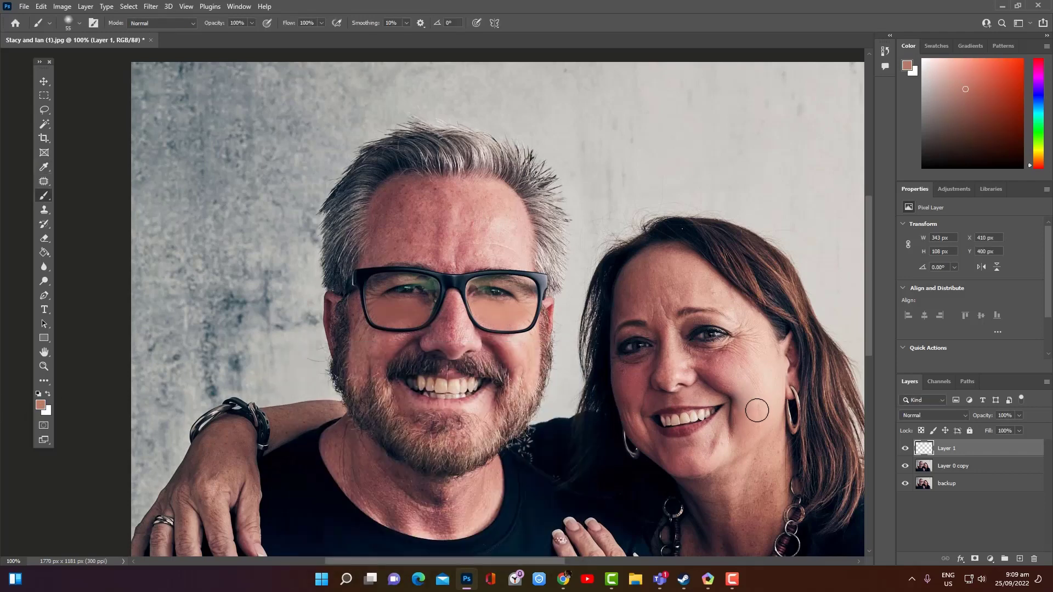
{"action": "left_click_drag", "start_coordinate": [739, 391], "coordinate": [748, 427]}
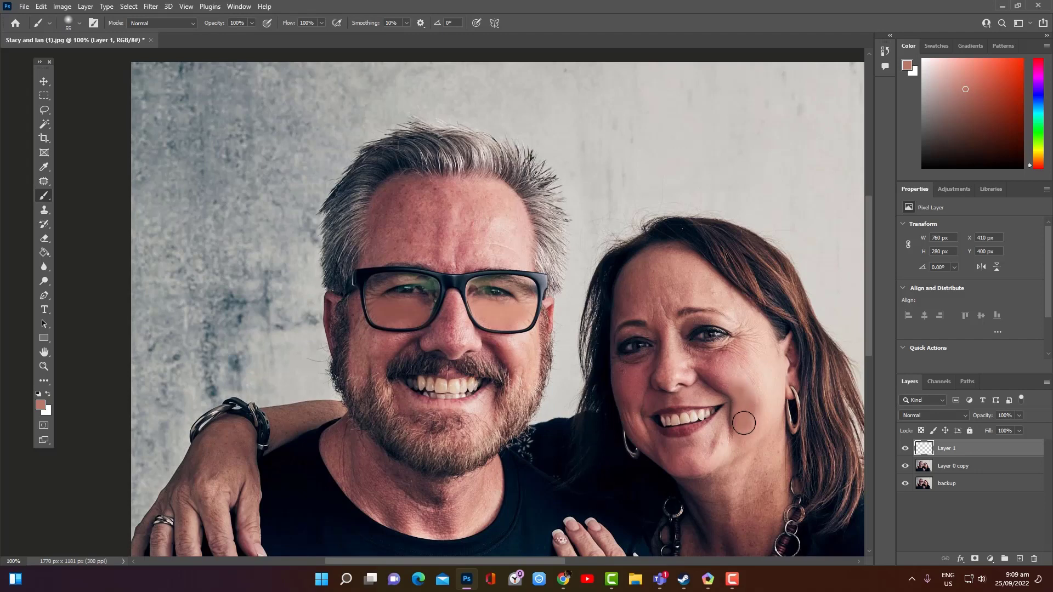
{"action": "left_click", "coordinate": [927, 420]}
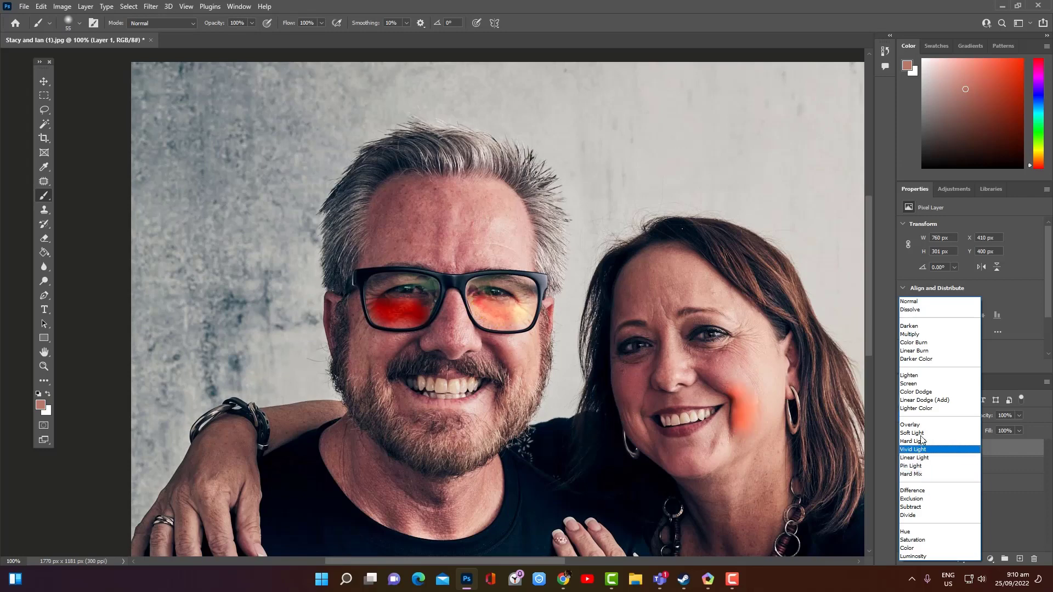
Switch Layer 1's blend mode to Lighten and raise its opacity to 62%.
{"action": "left_click", "coordinate": [921, 376]}
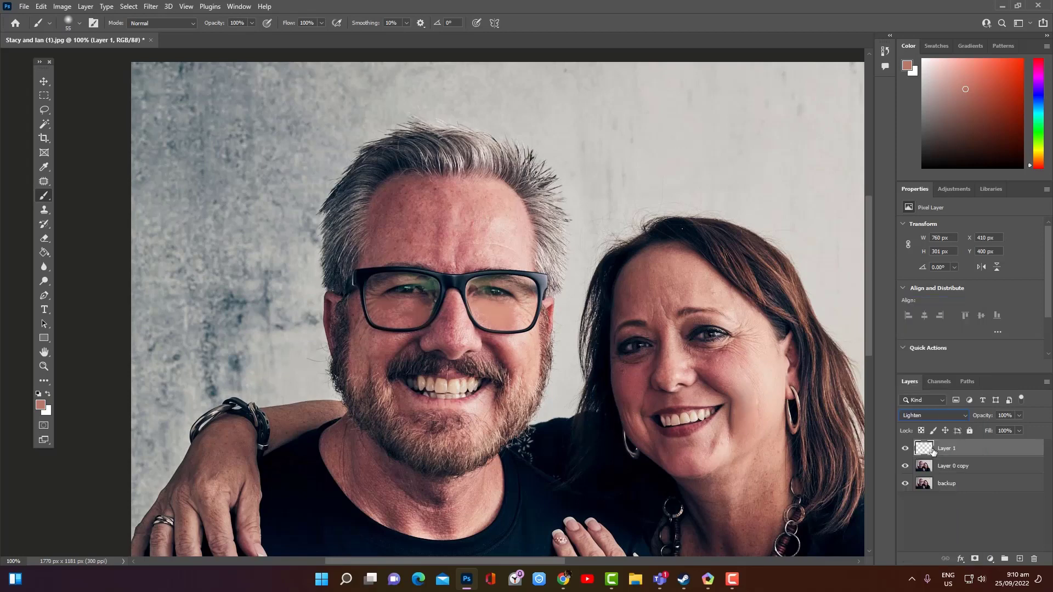
{"action": "left_click", "coordinate": [1018, 417]}
{"action": "left_click_drag", "start_coordinate": [990, 431], "coordinate": [992, 431]}
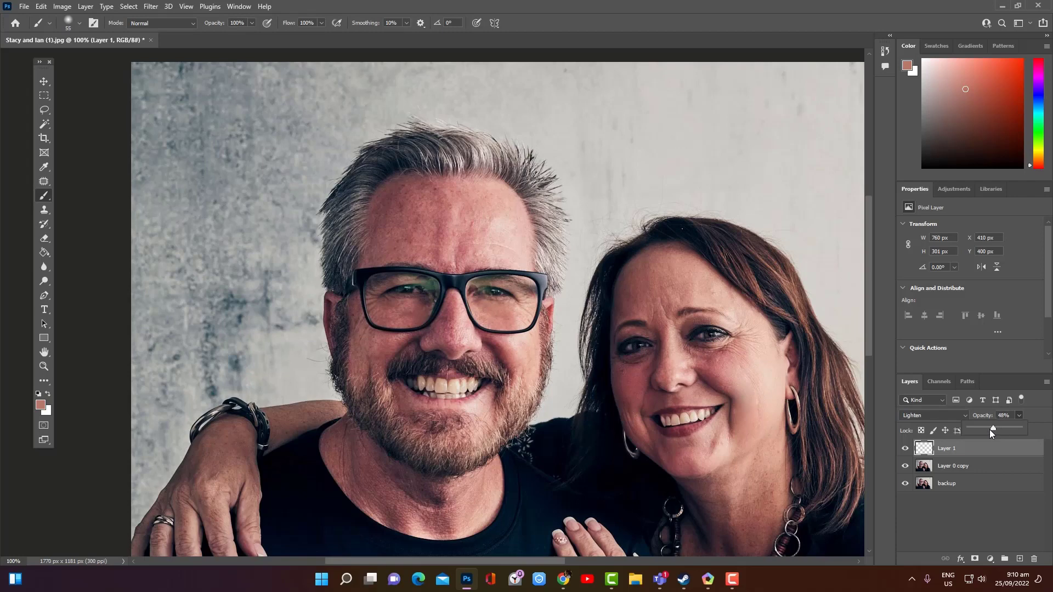
{"action": "left_click_drag", "start_coordinate": [993, 429], "coordinate": [1001, 427]}
{"action": "left_click", "coordinate": [1018, 431]}
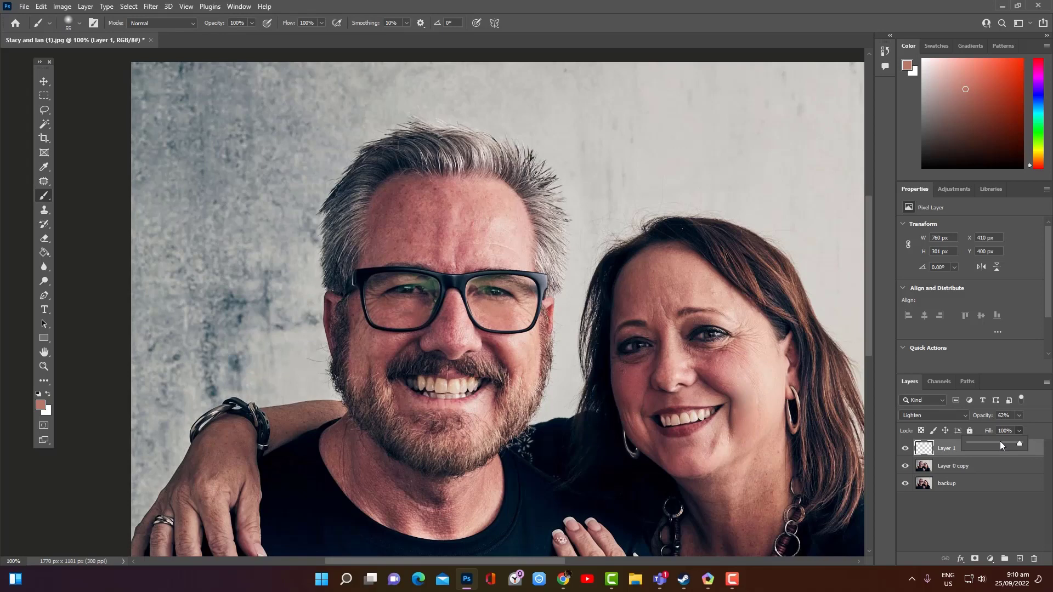
Toggle Layer 1's visibility to compare softened and unsoftened skin, leaving it shown.
{"action": "left_click", "coordinate": [906, 448]}
{"action": "left_click", "coordinate": [906, 449]}
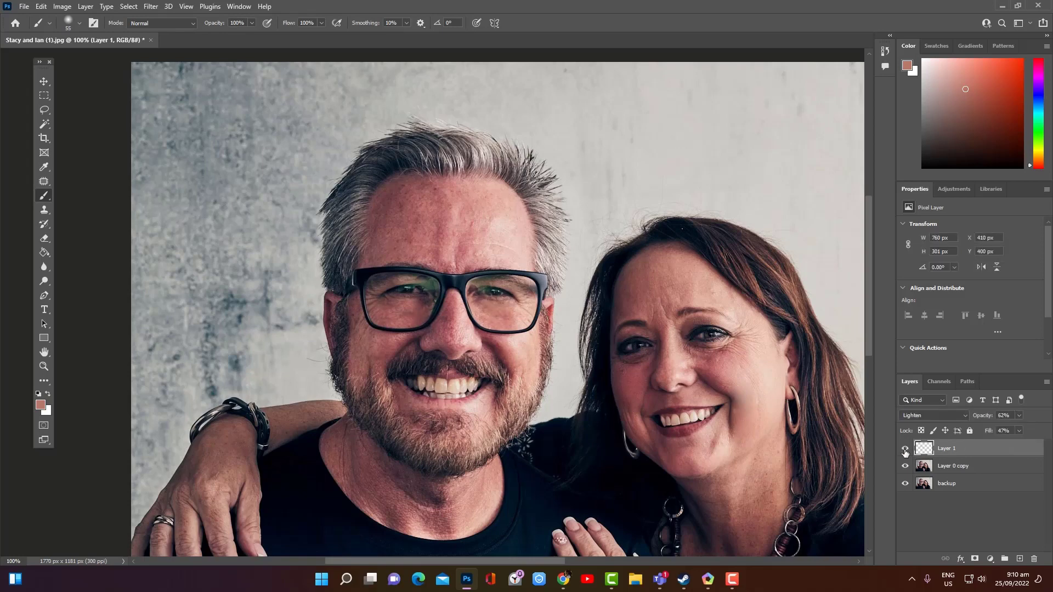
{"action": "left_click", "coordinate": [905, 449]}
{"action": "left_click", "coordinate": [905, 449]}
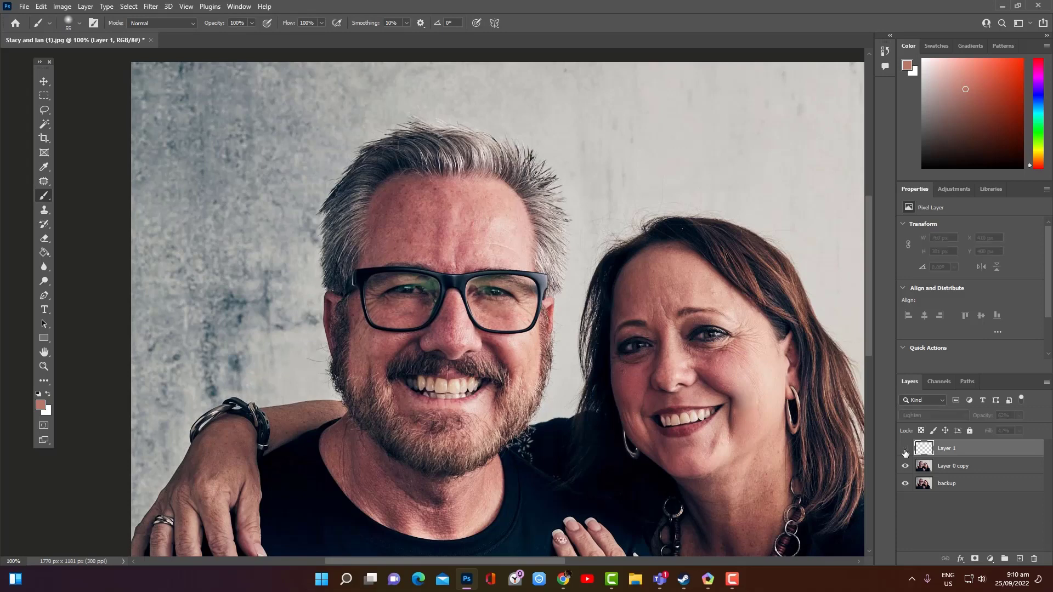
{"action": "left_click", "coordinate": [905, 448]}
{"action": "left_click", "coordinate": [905, 448]}
{"action": "left_click", "coordinate": [905, 448]}
{"action": "left_click", "coordinate": [905, 449]}
{"action": "left_click", "coordinate": [905, 449]}
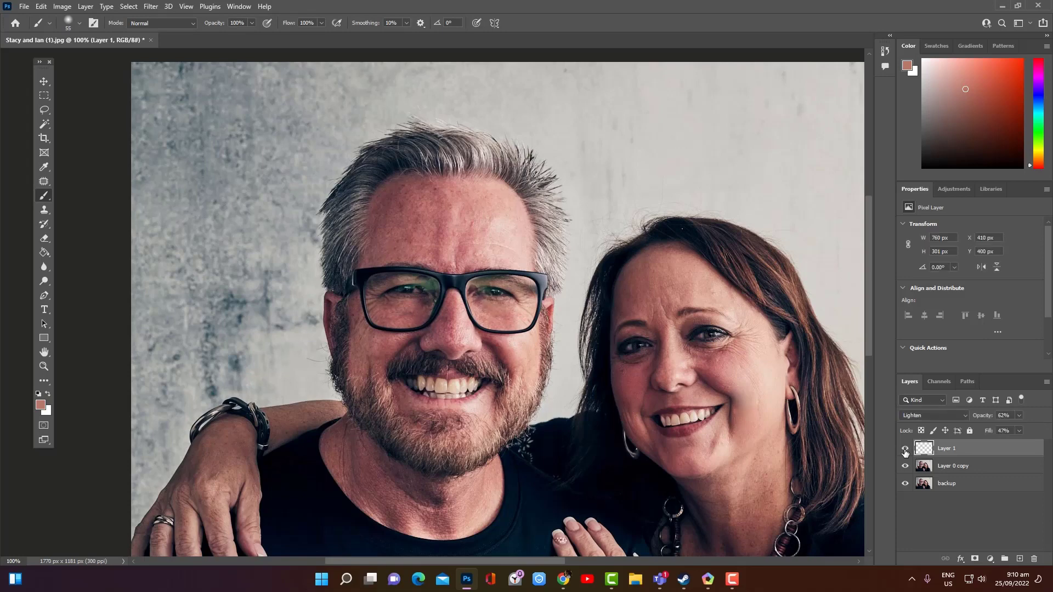
{"action": "left_click", "coordinate": [906, 449]}
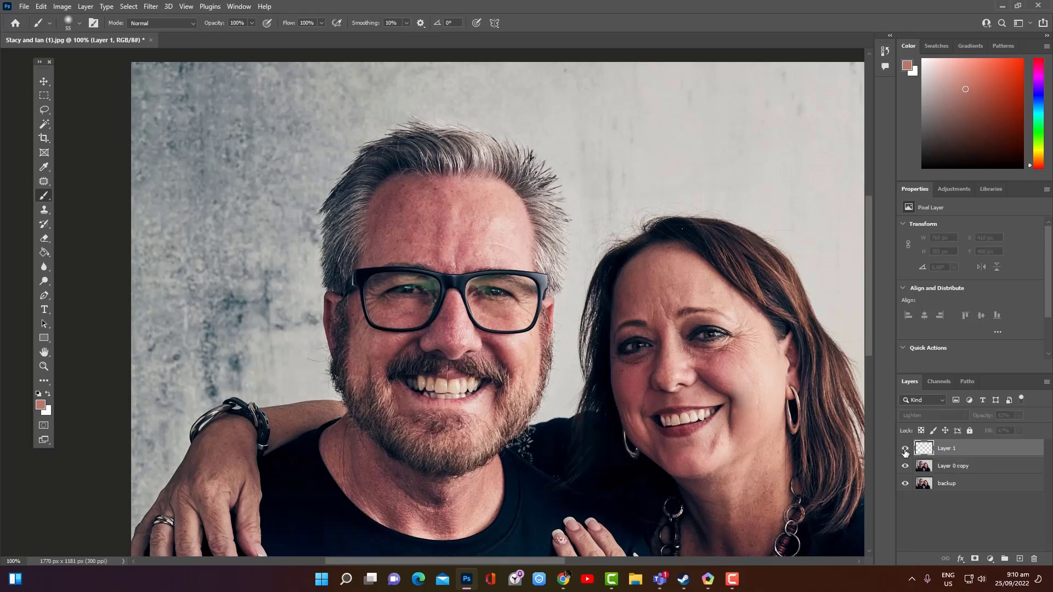
{"action": "left_click", "coordinate": [905, 449]}
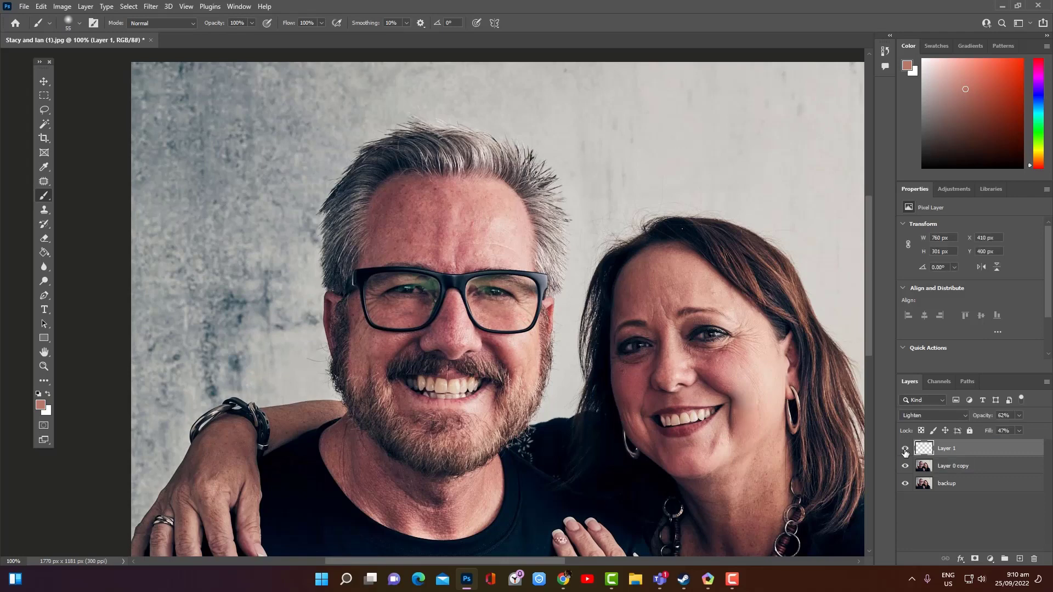